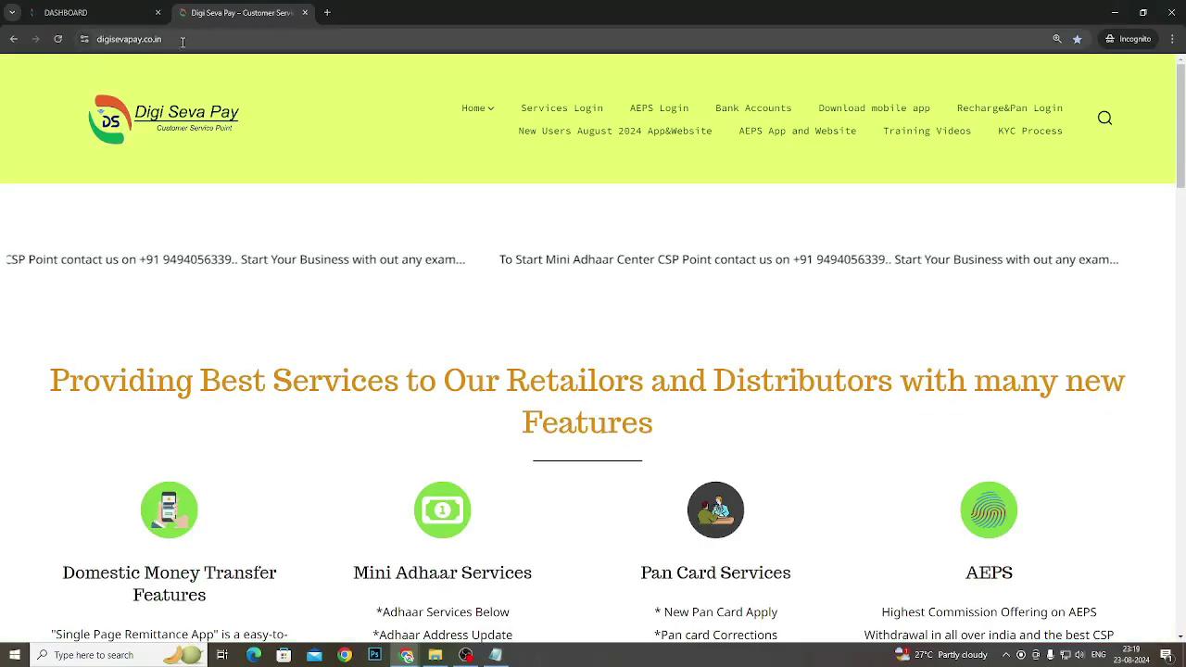
# Show the digisevapay.co.in home page with its banners and service listings, nothing selected
pyautogui.click(130, 38)
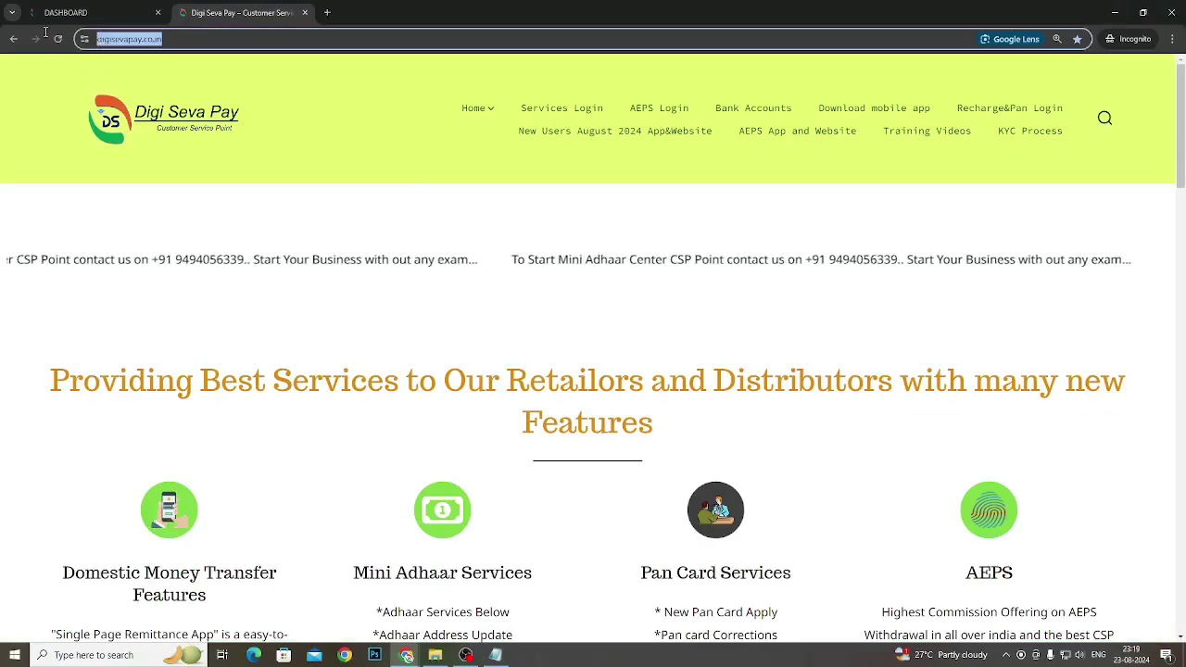
pyautogui.click(816, 209)
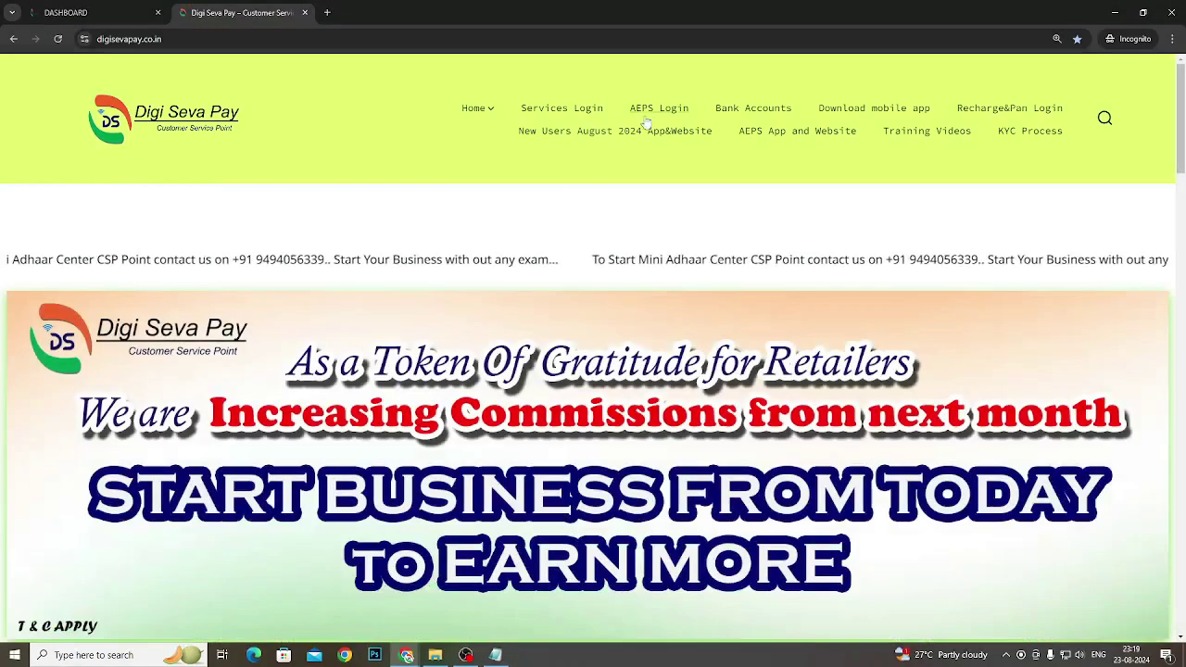
# Go through the Recharge&Pan Login link to the agent portal's Become an Agent page
pyautogui.click(996, 117)
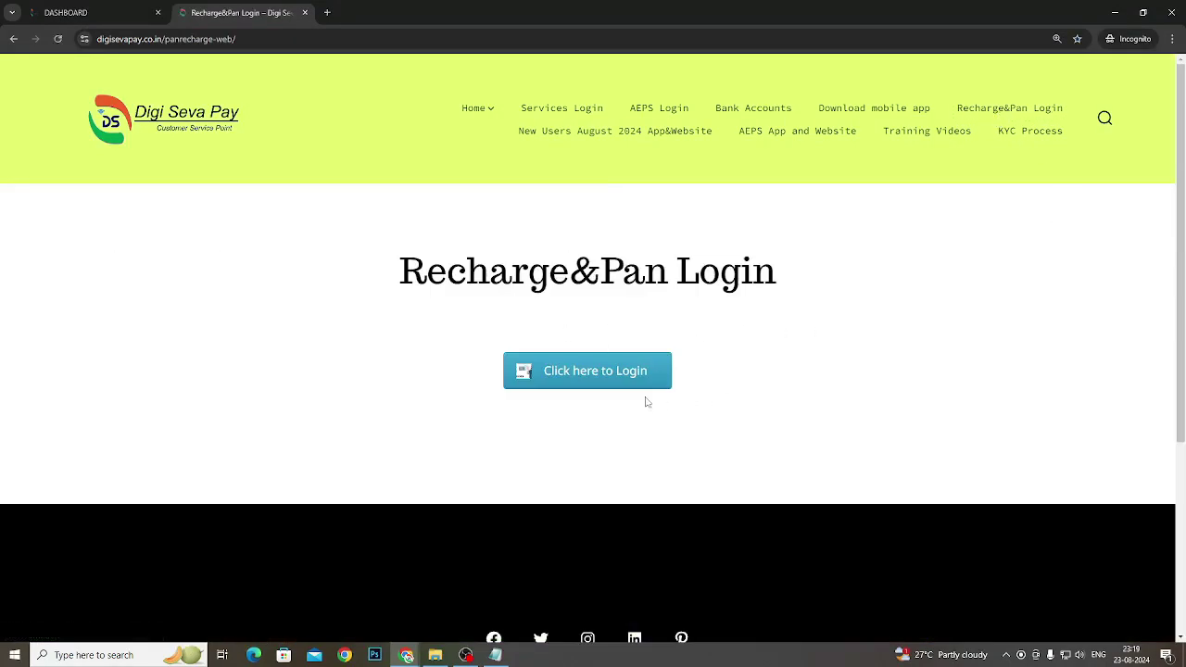
pyautogui.click(623, 390)
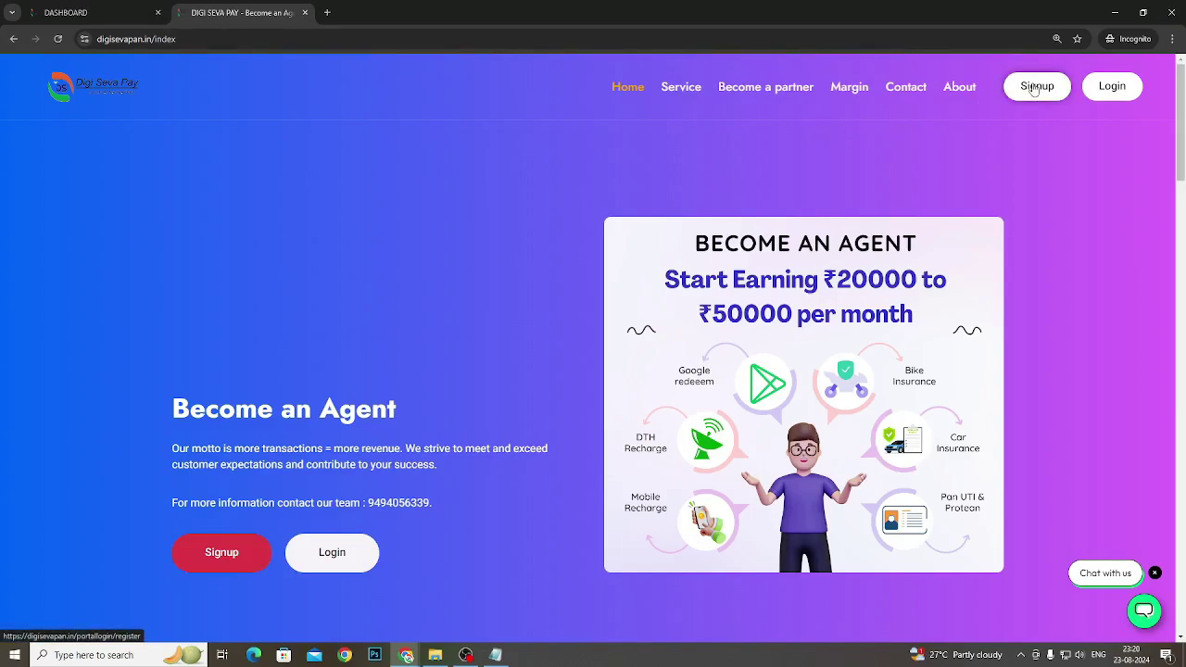
# Open the new agent signup form, then go back to Become an Agent without filling it
pyautogui.click(1035, 88)
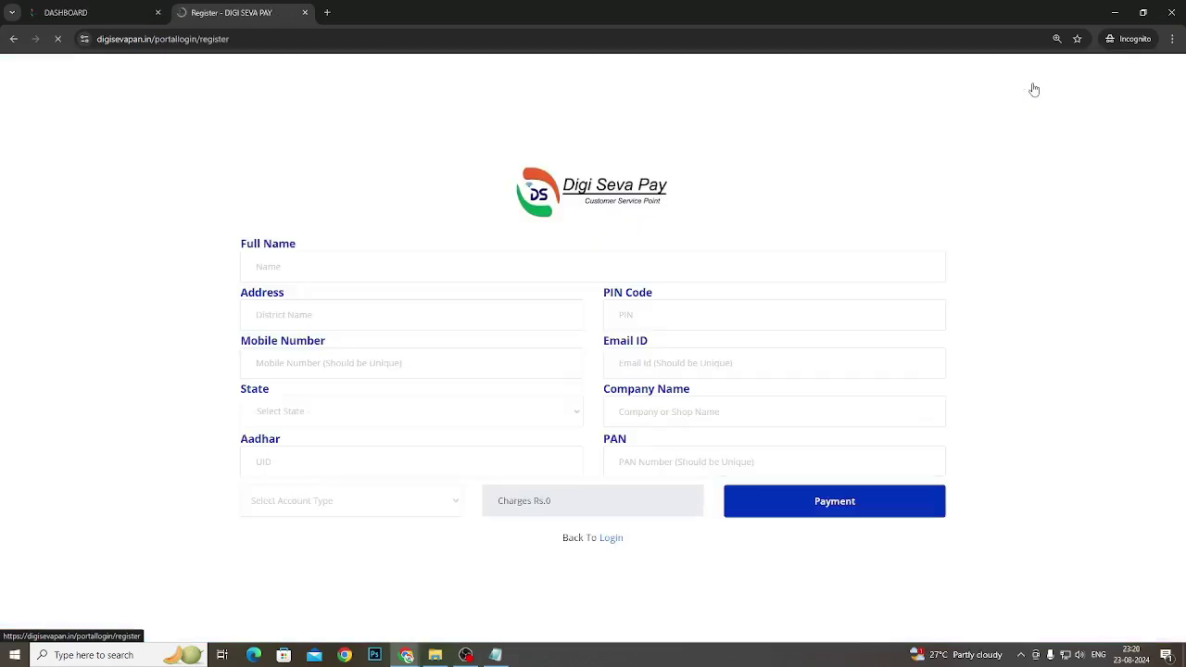
pyautogui.click(278, 266)
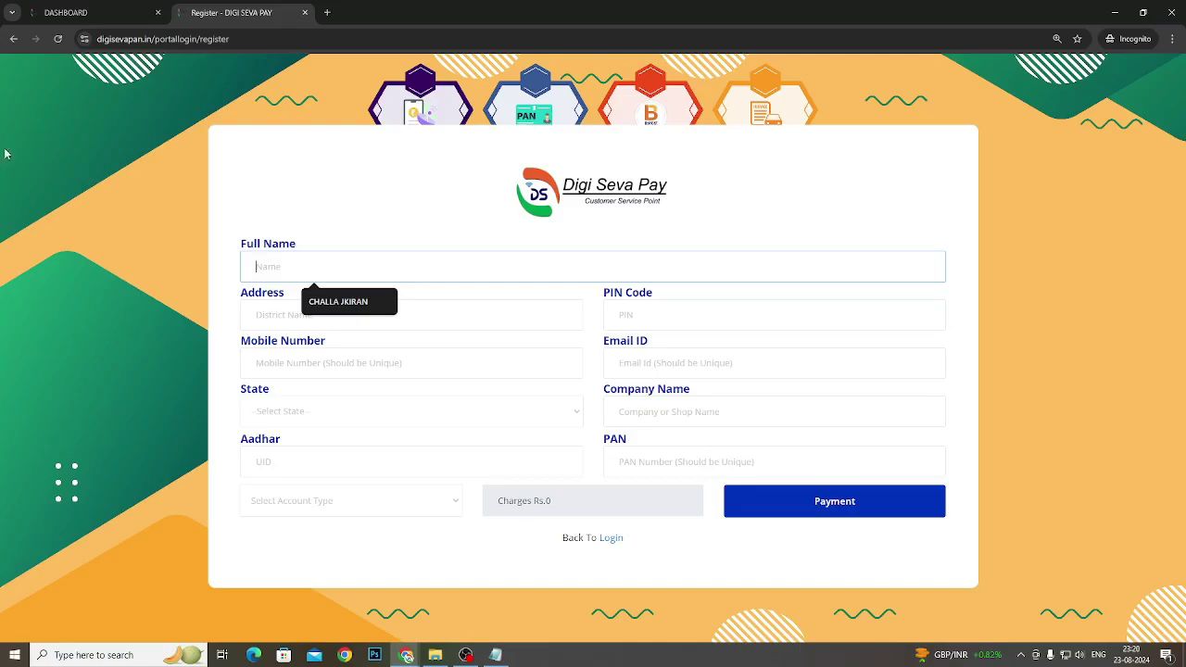
pyautogui.click(13, 38)
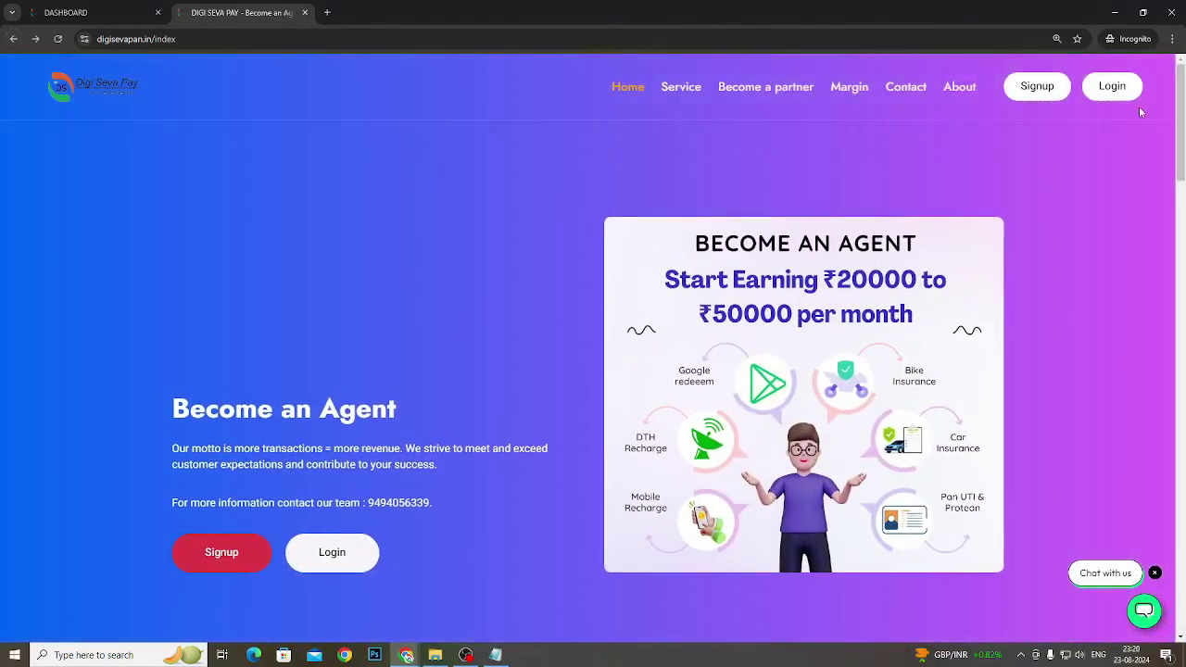
# Log out of the retailer account through My Account, leaving the mobile number and password login page
pyautogui.click(1112, 86)
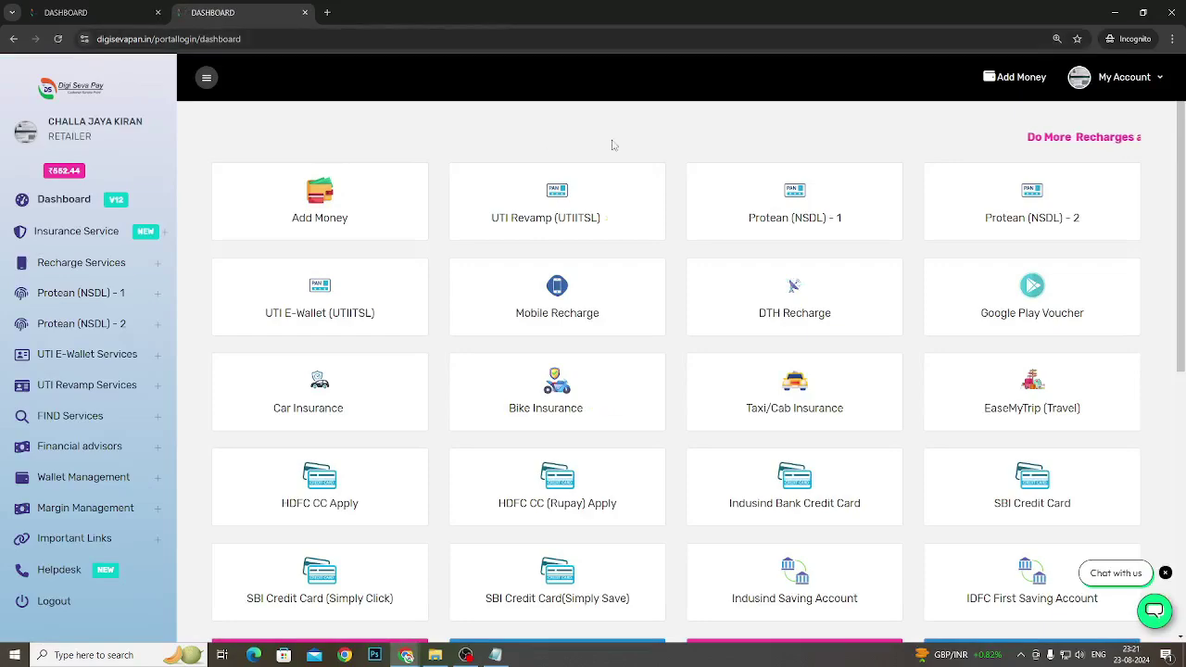
pyautogui.click(1111, 78)
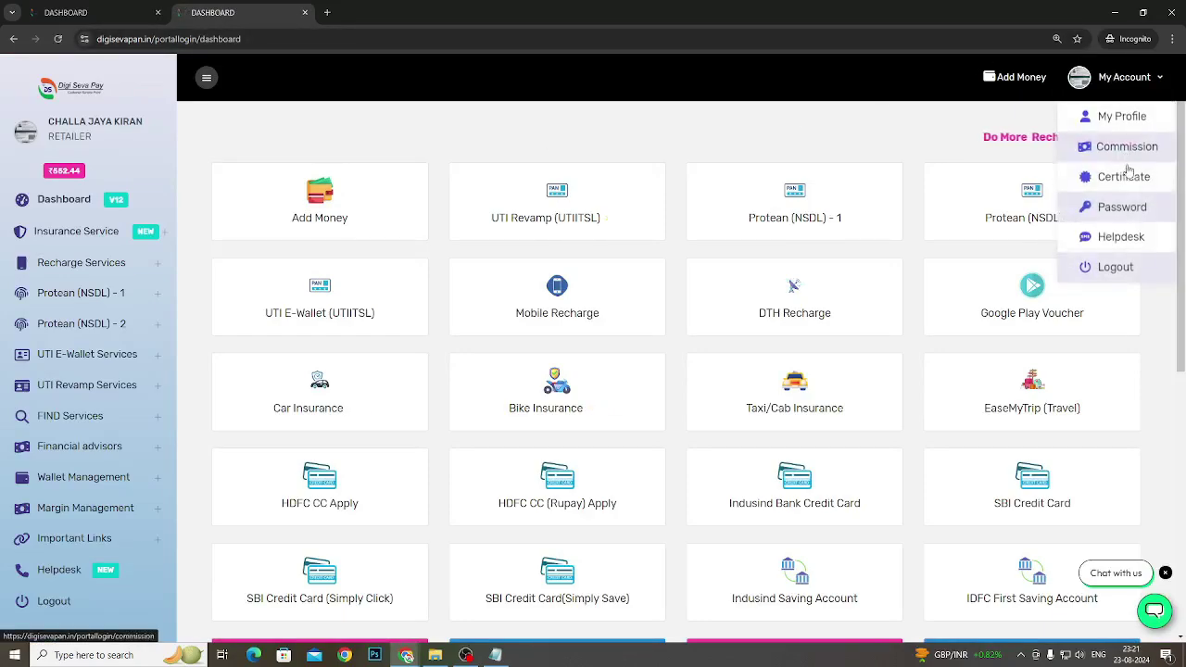
pyautogui.click(1132, 267)
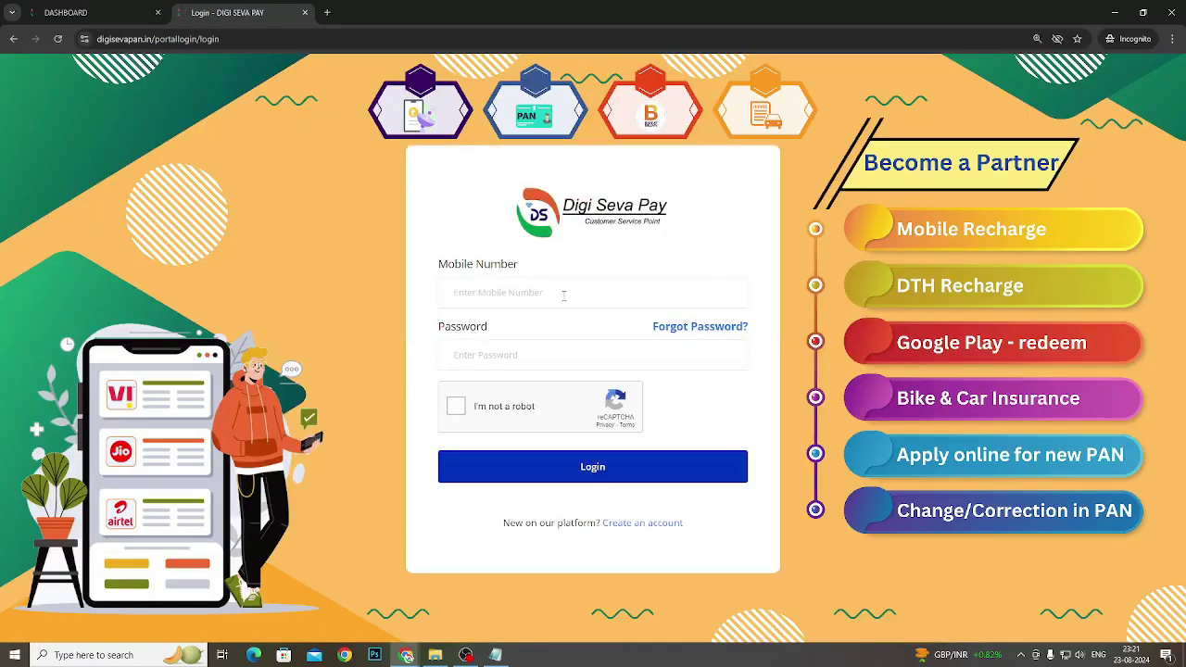
pyautogui.click(572, 300)
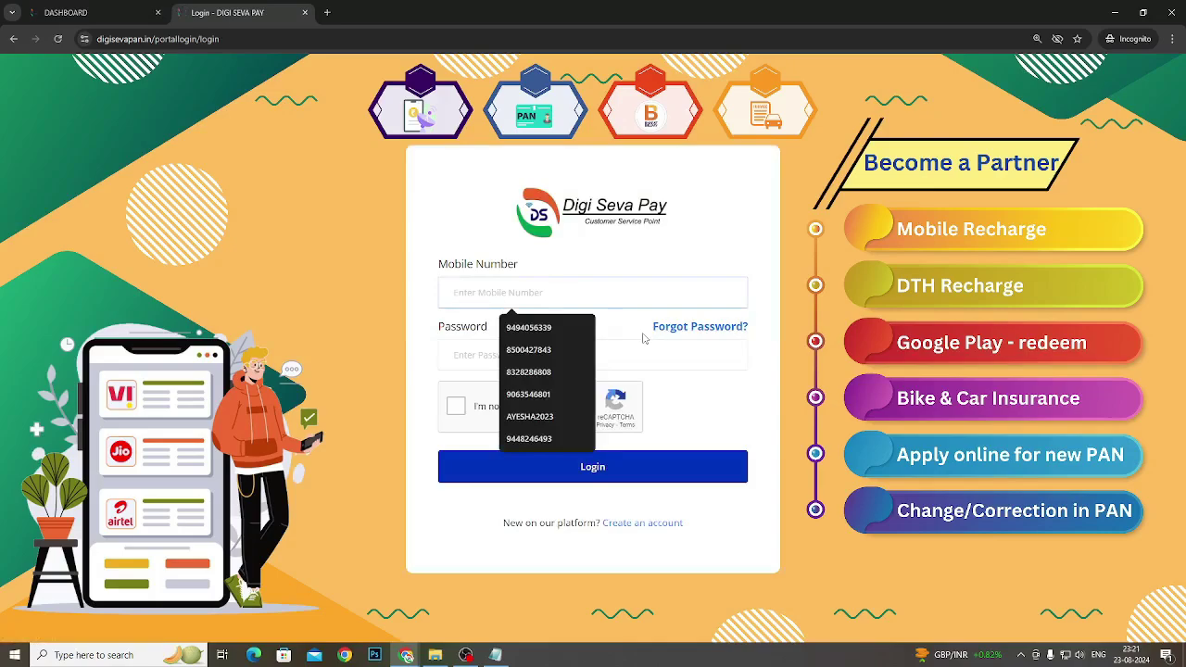
pyautogui.moveTo(647, 337); pyautogui.dragTo(741, 345)
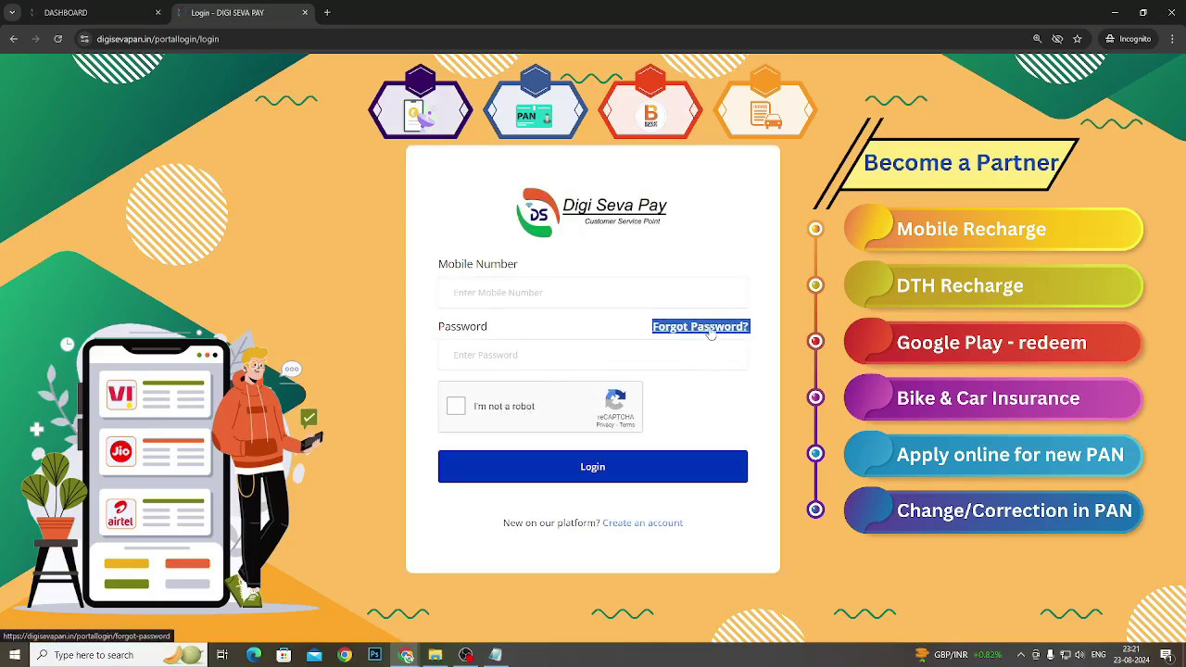
pyautogui.click(710, 332)
pyautogui.click(548, 358)
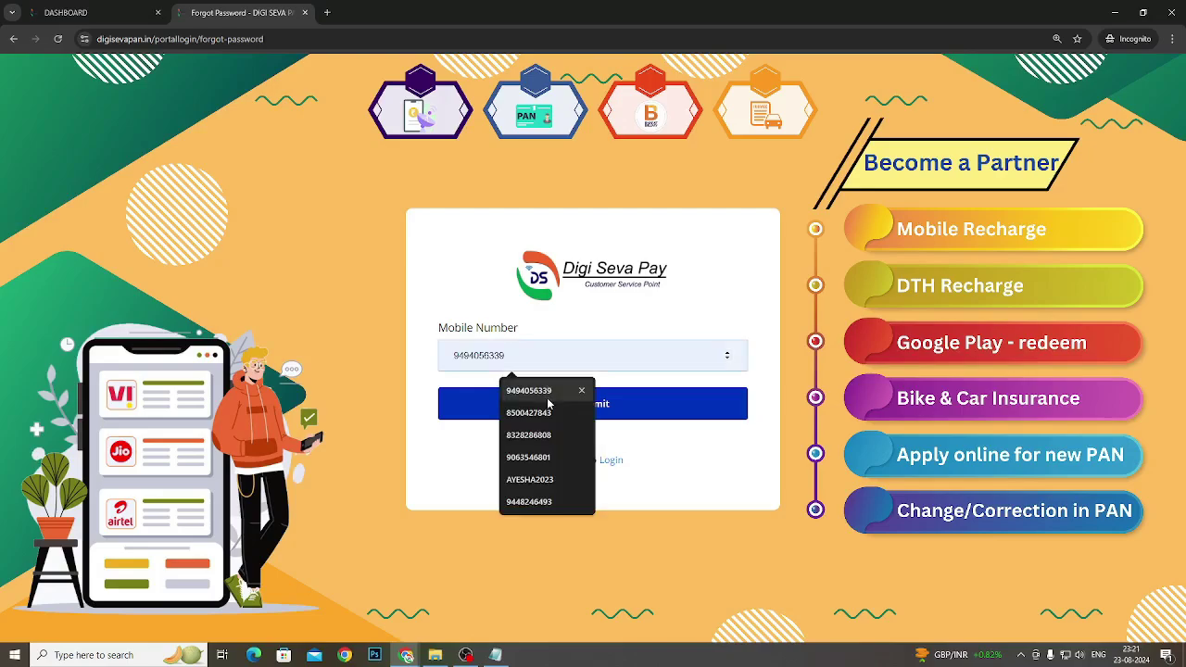
pyautogui.click(709, 502)
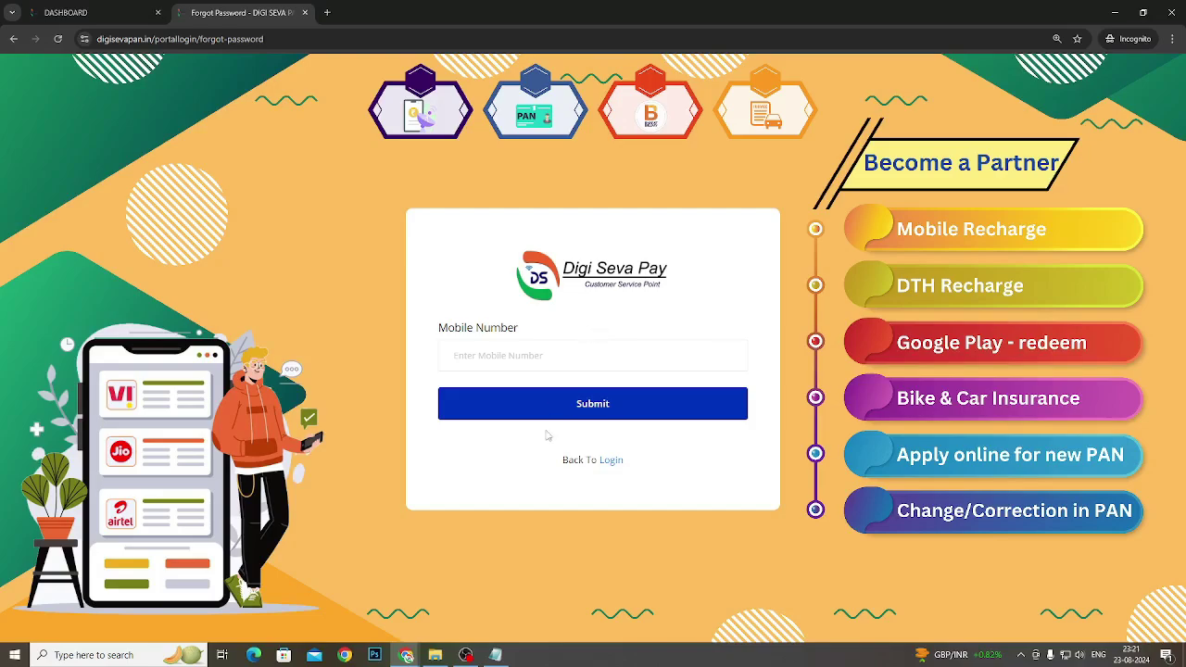
pyautogui.click(613, 461)
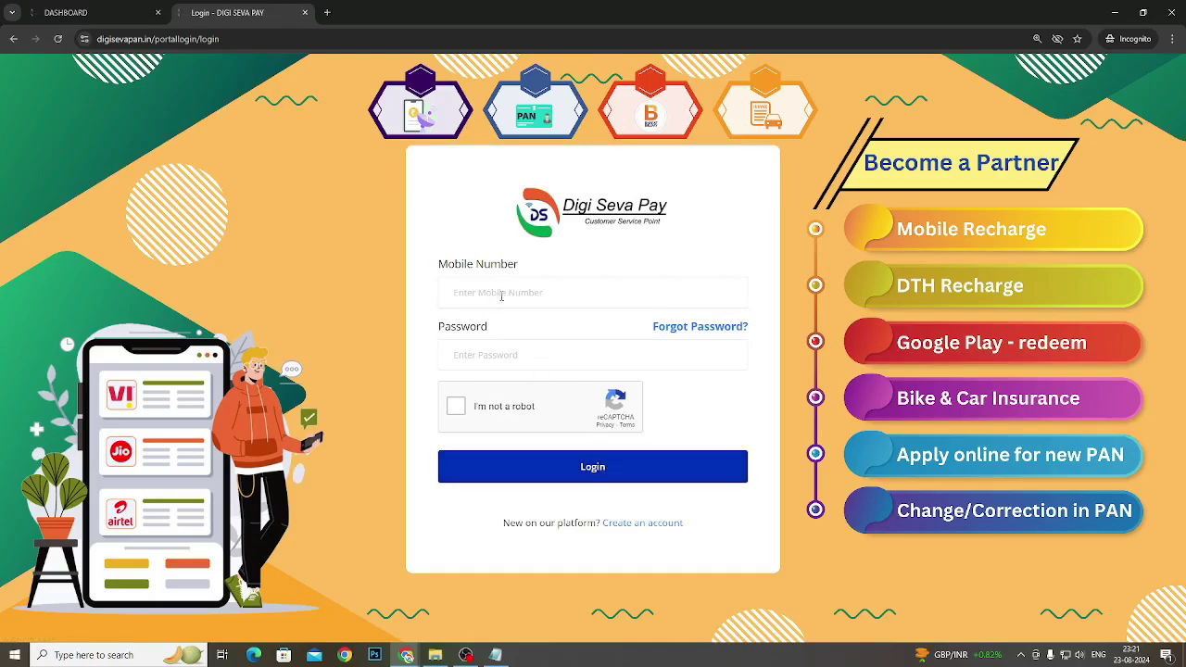
# Log in to the dashboard with the saved mobile number and the account password
pyautogui.click(530, 290)
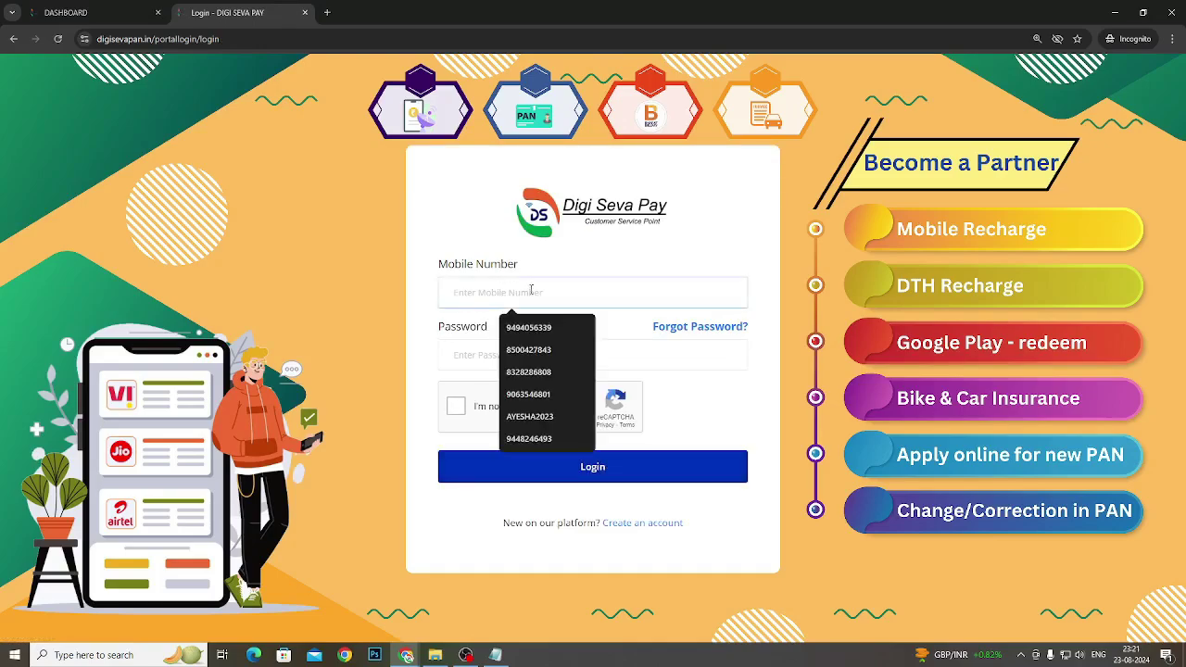
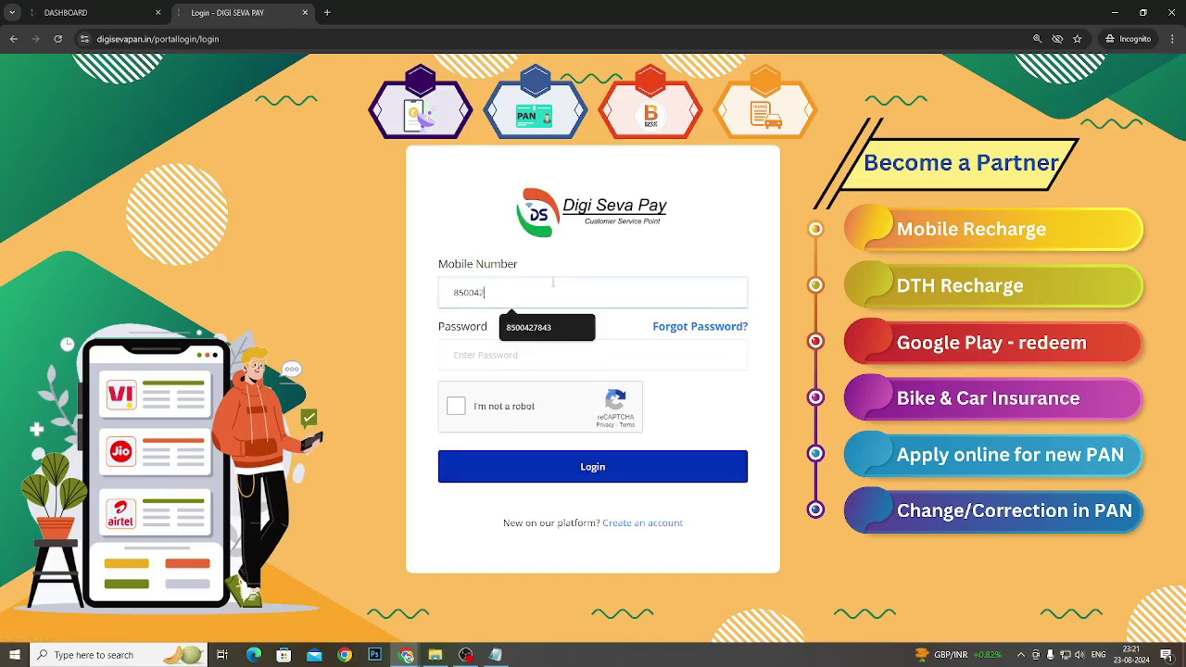
pyautogui.press('Tab')
pyautogui.write('a')
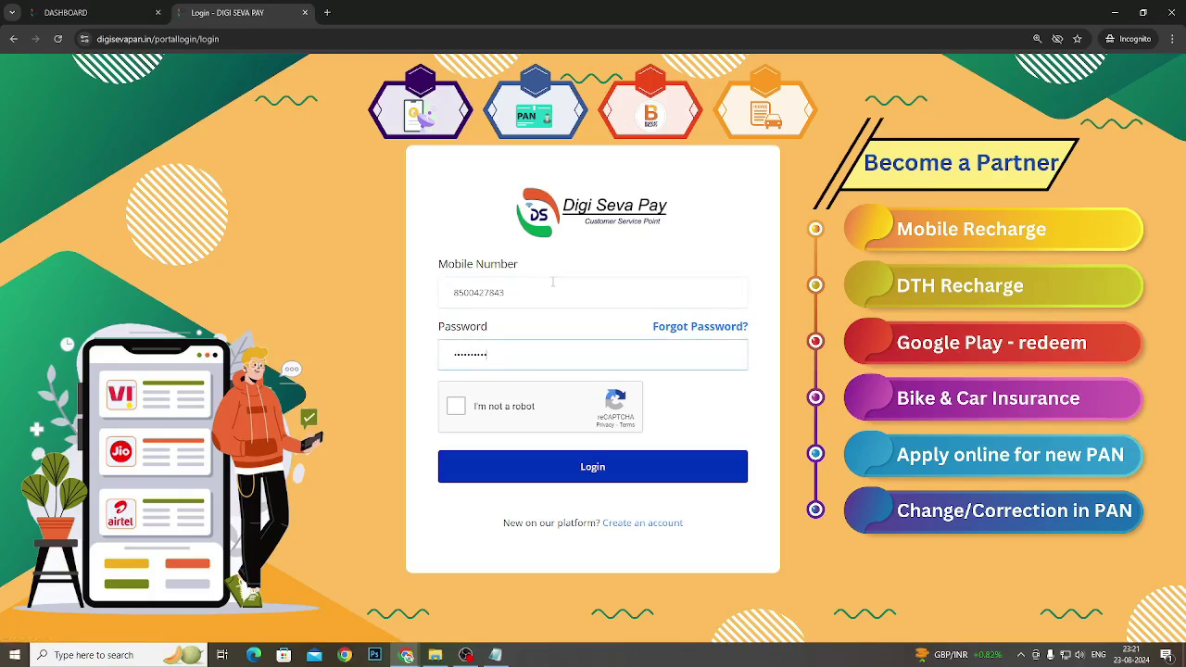
pyautogui.click(589, 476)
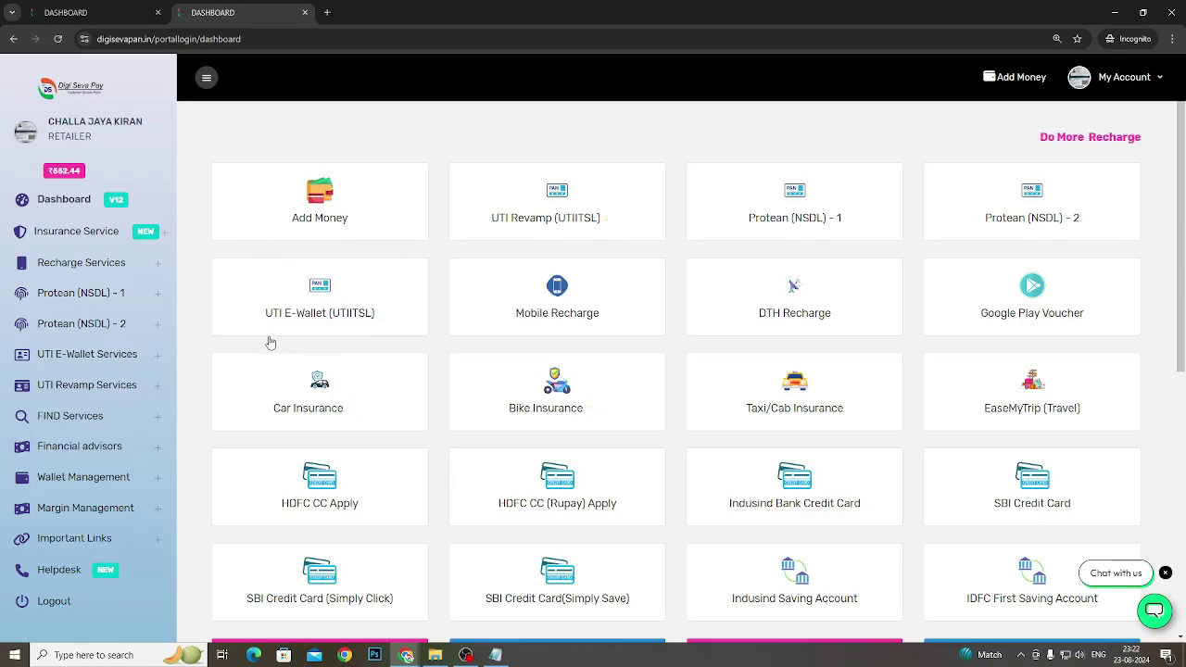
# Open the UTI Revamp (UTIITSL) service from the dashboard
pyautogui.rightClick(546, 233)
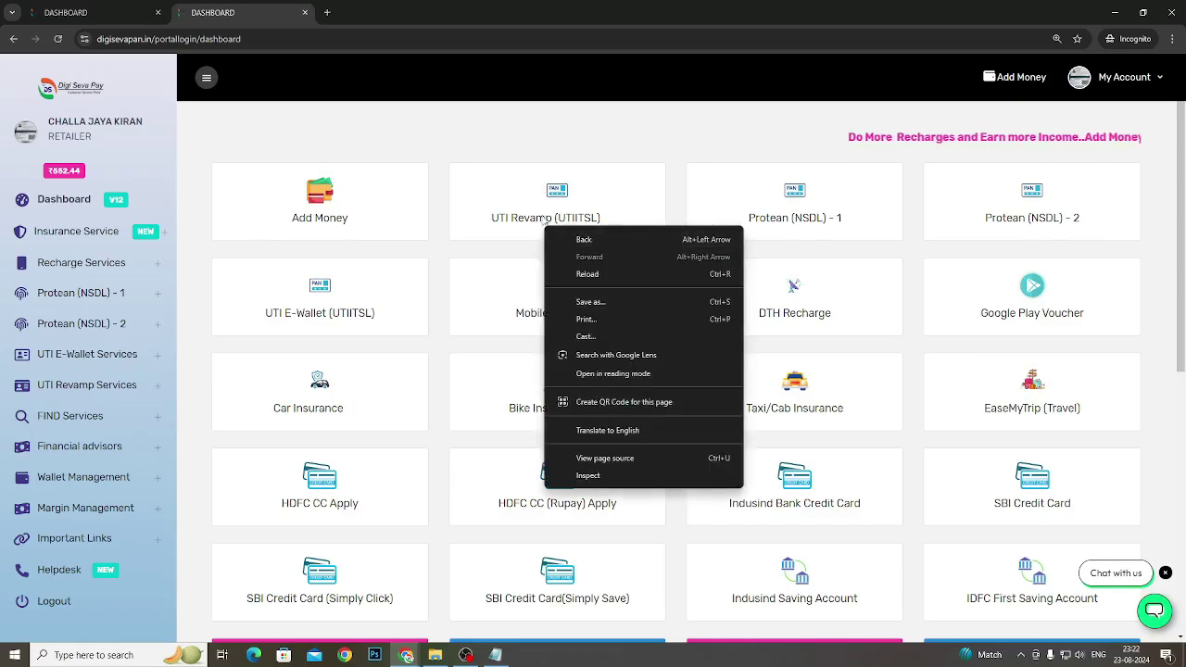
pyautogui.press('Escape')
pyautogui.click(545, 206)
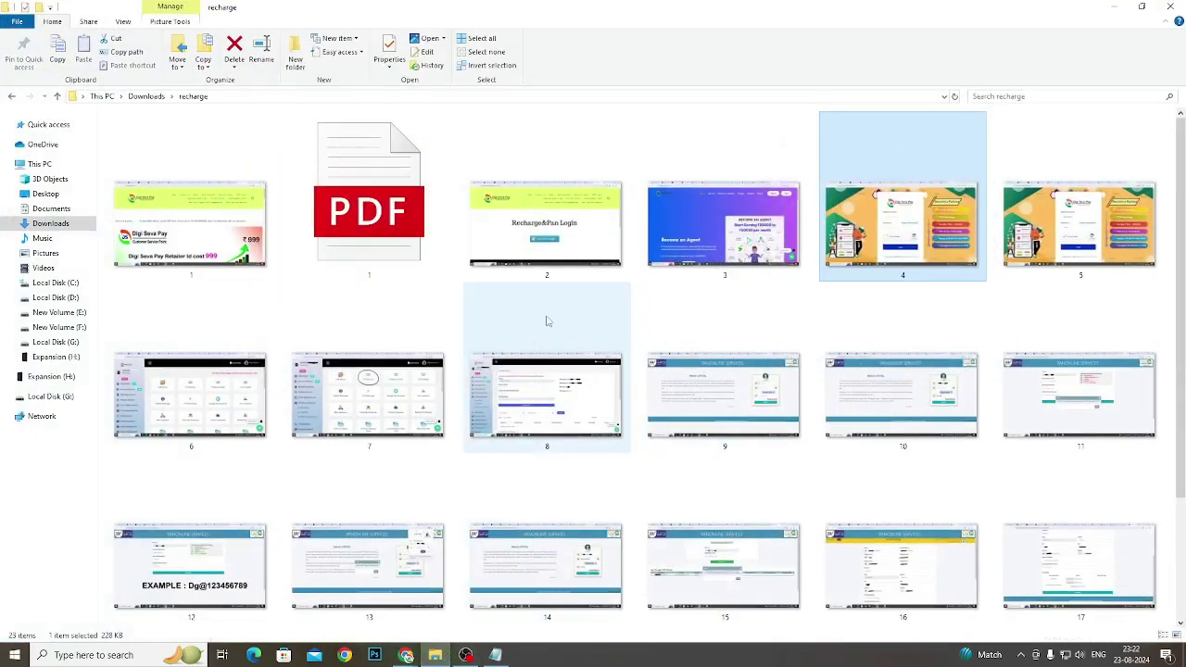
# Open screenshot 8 from the Downloads 'recharge' folder full-size in the image viewer
pyautogui.doubleClick(497, 401)
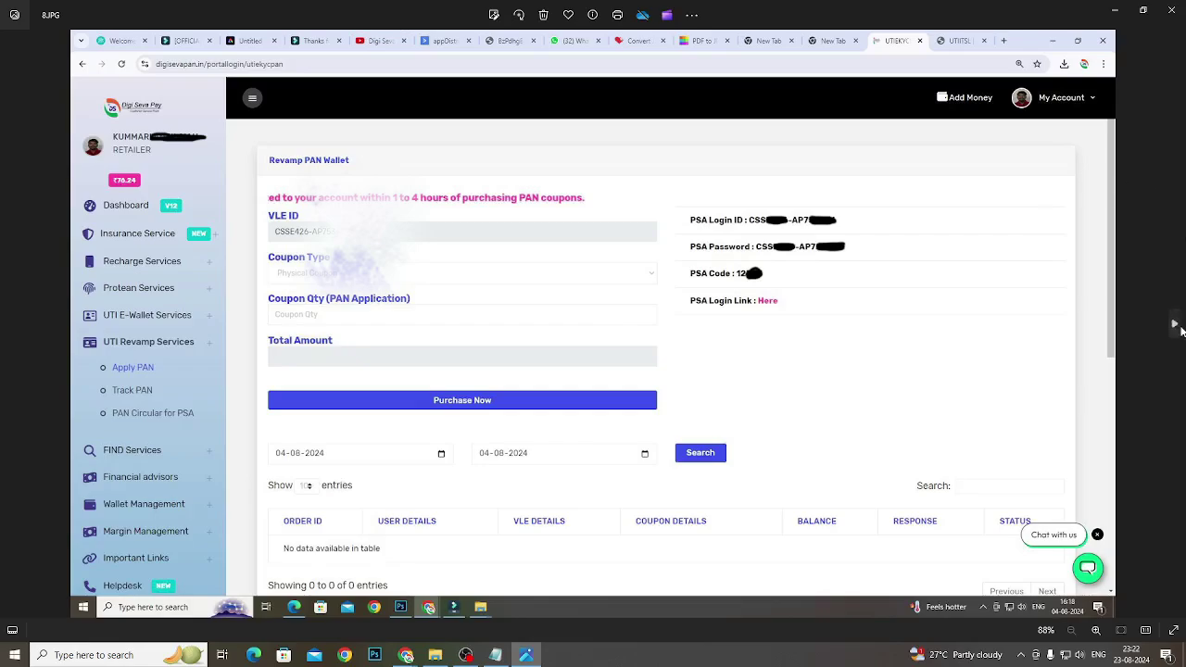
# Glance at the next screenshot, then return to screenshot 8, the Revamp PAN Wallet page
pyautogui.click(1174, 326)
pyautogui.click(12, 322)
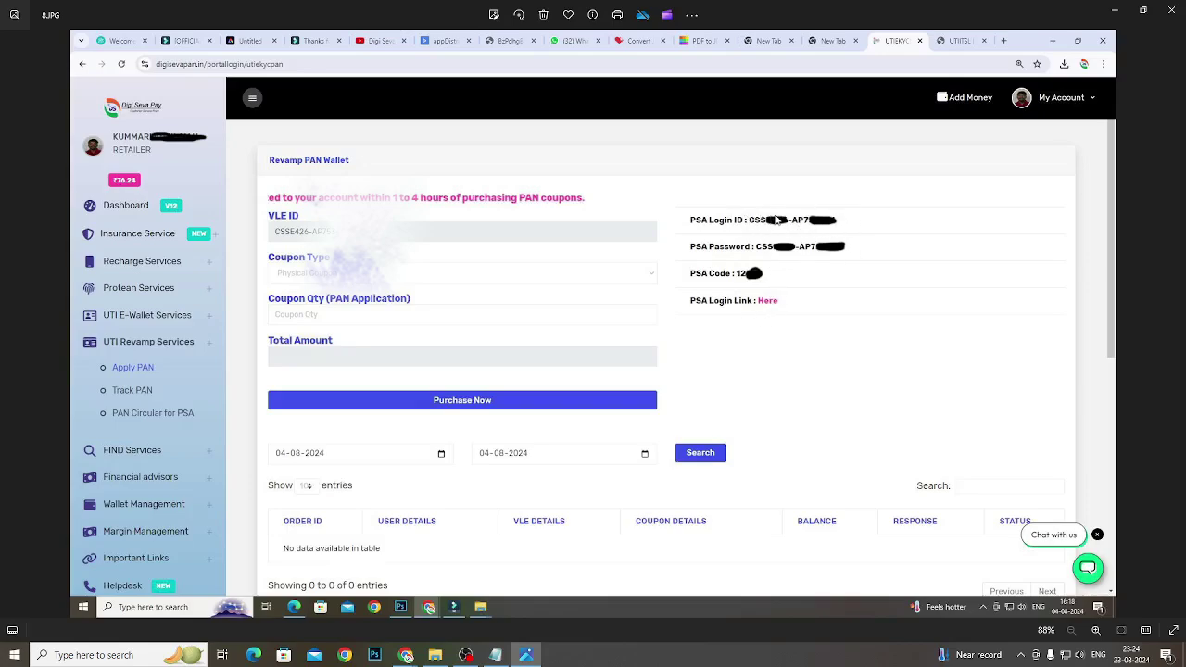
# Page through the login and password-change screenshots 10 to 13, zooming in, on to screenshot 14
pyautogui.click(1173, 338)
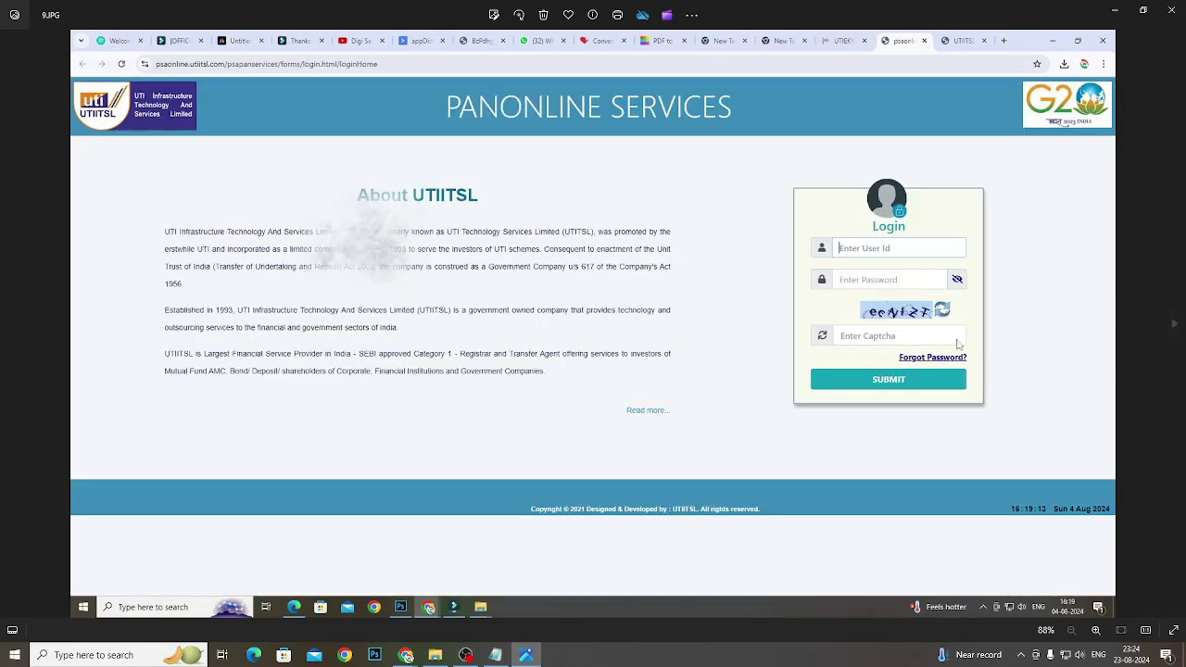
pyautogui.scroll(3, 979, 246)
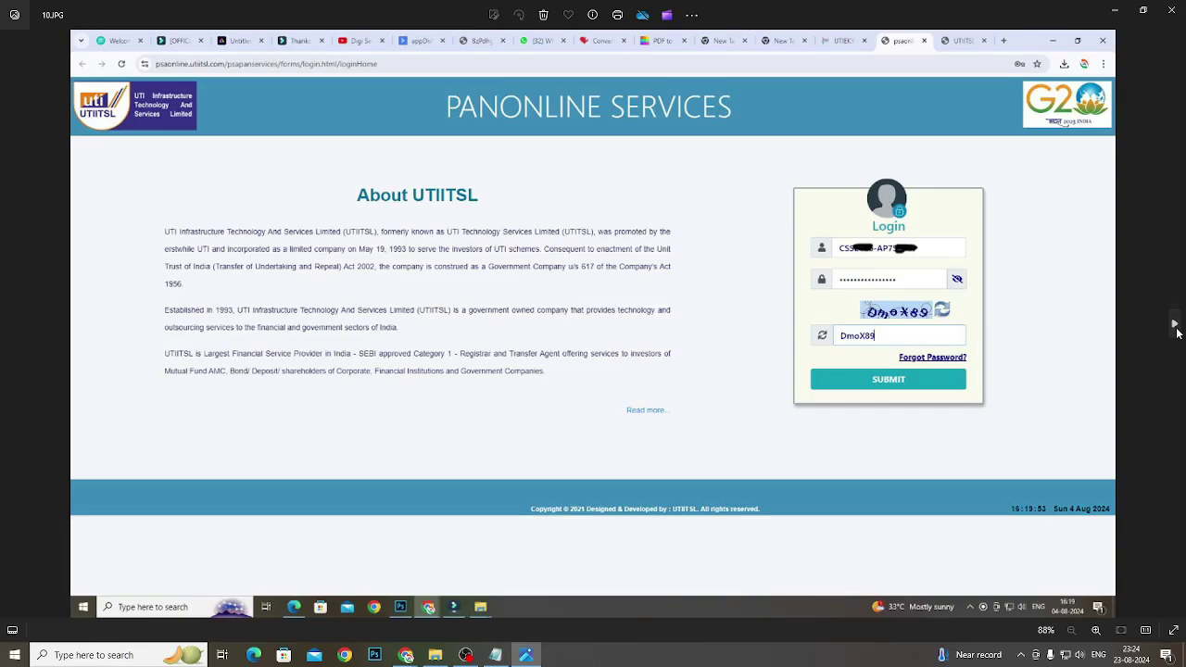
pyautogui.click(1174, 323)
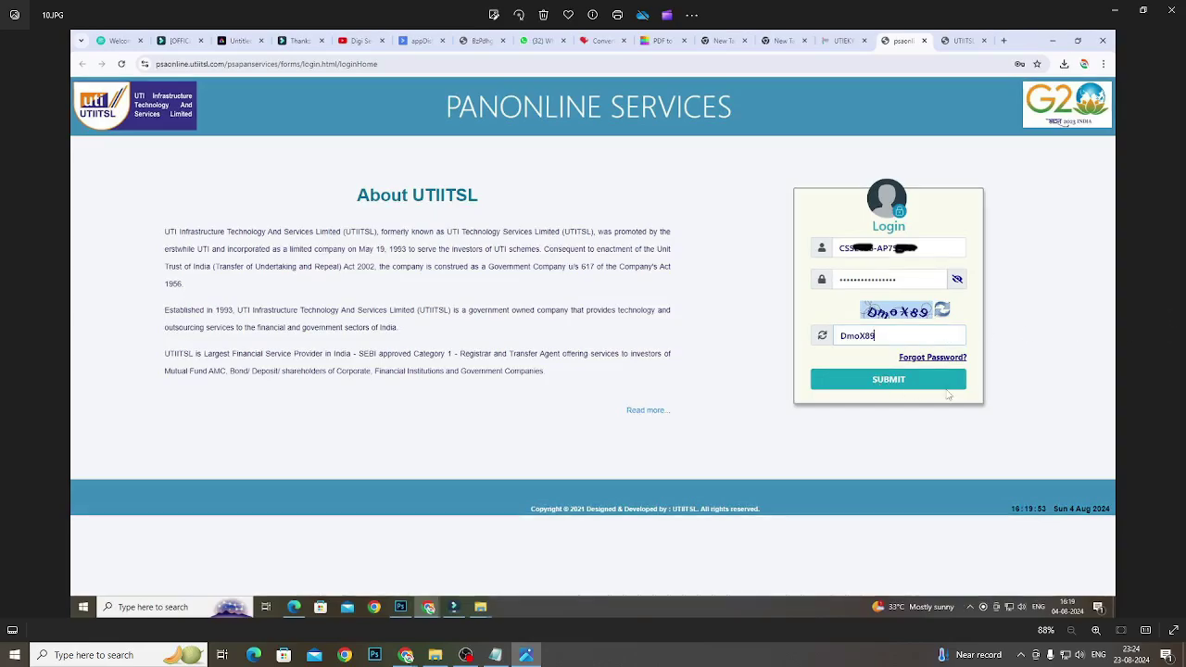
pyautogui.click(1173, 323)
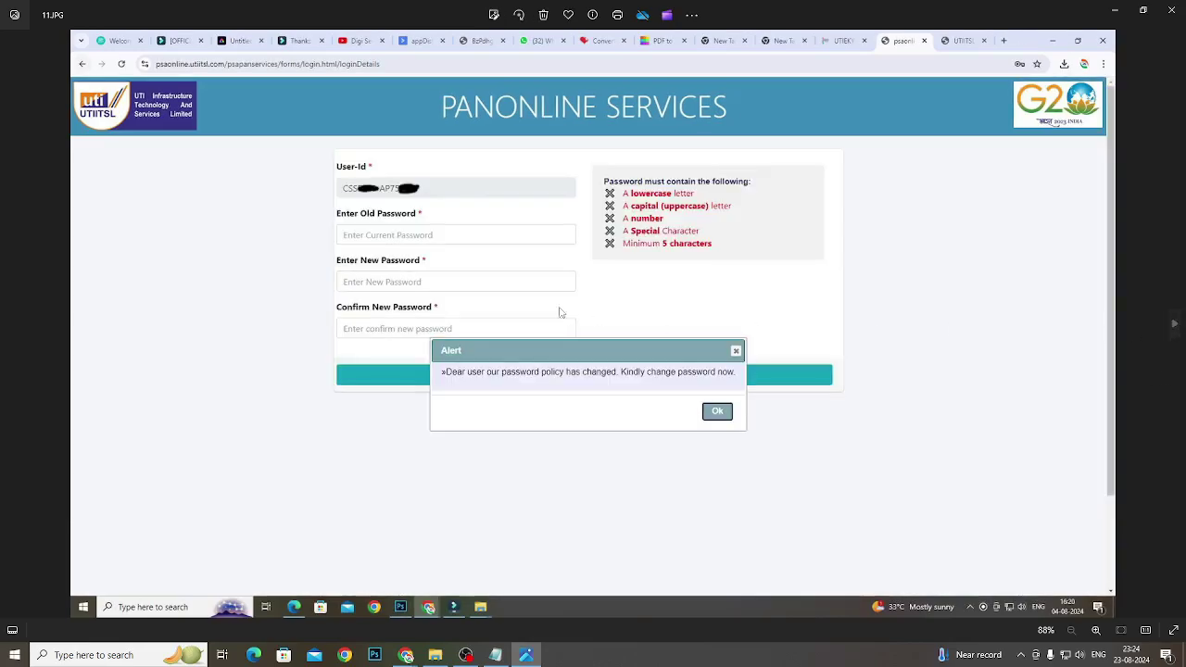
pyautogui.scroll(3, 556, 312)
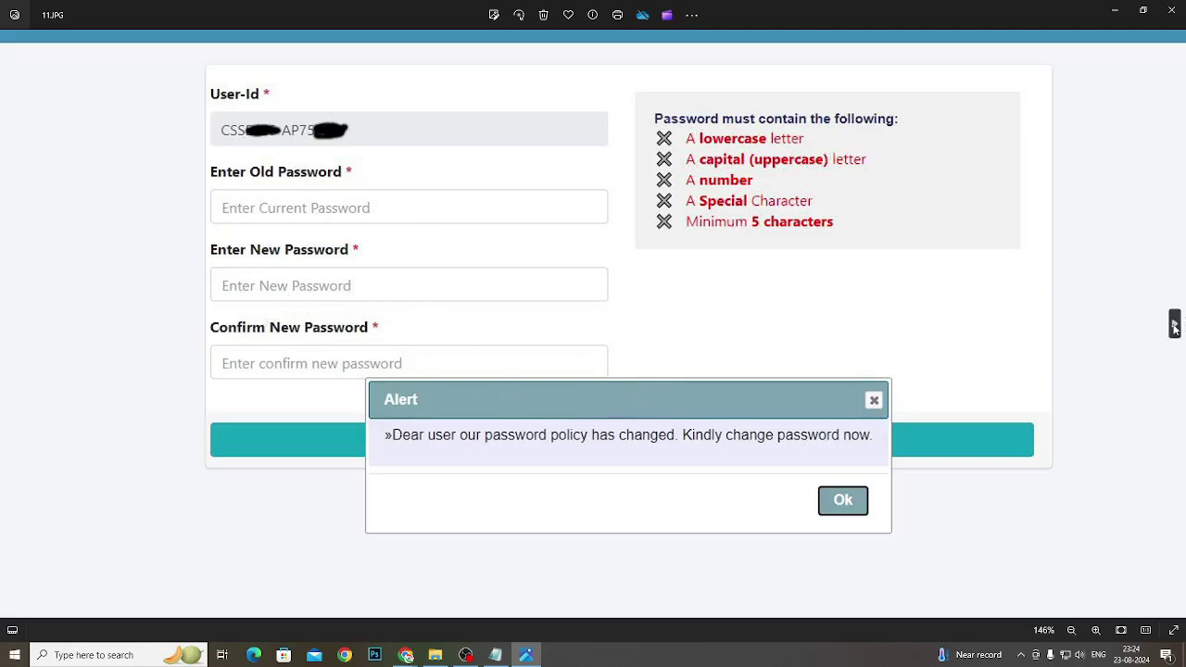
pyautogui.click(1175, 324)
pyautogui.scroll(1, 704, 395)
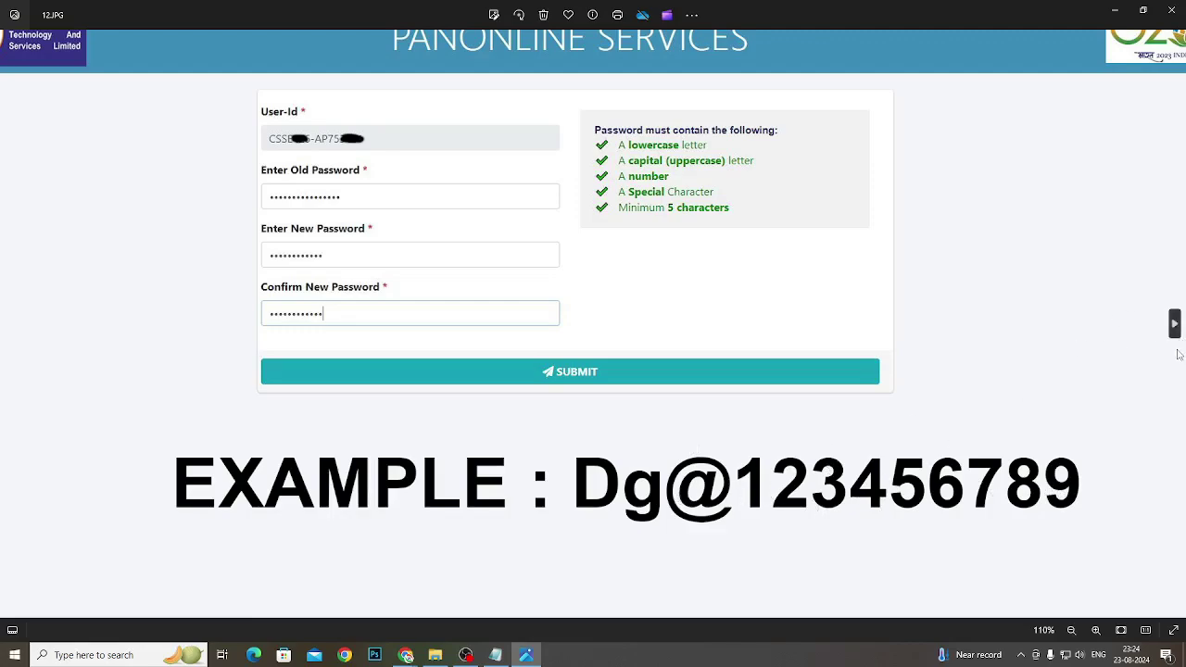
pyautogui.click(1174, 324)
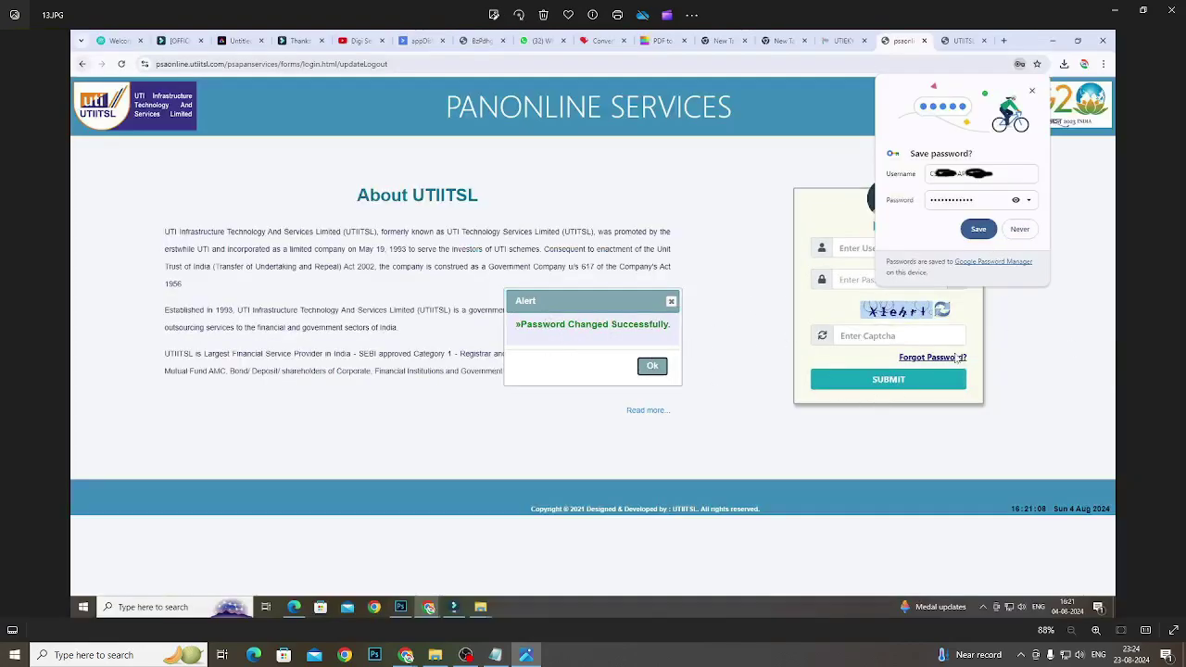
pyautogui.click(1173, 329)
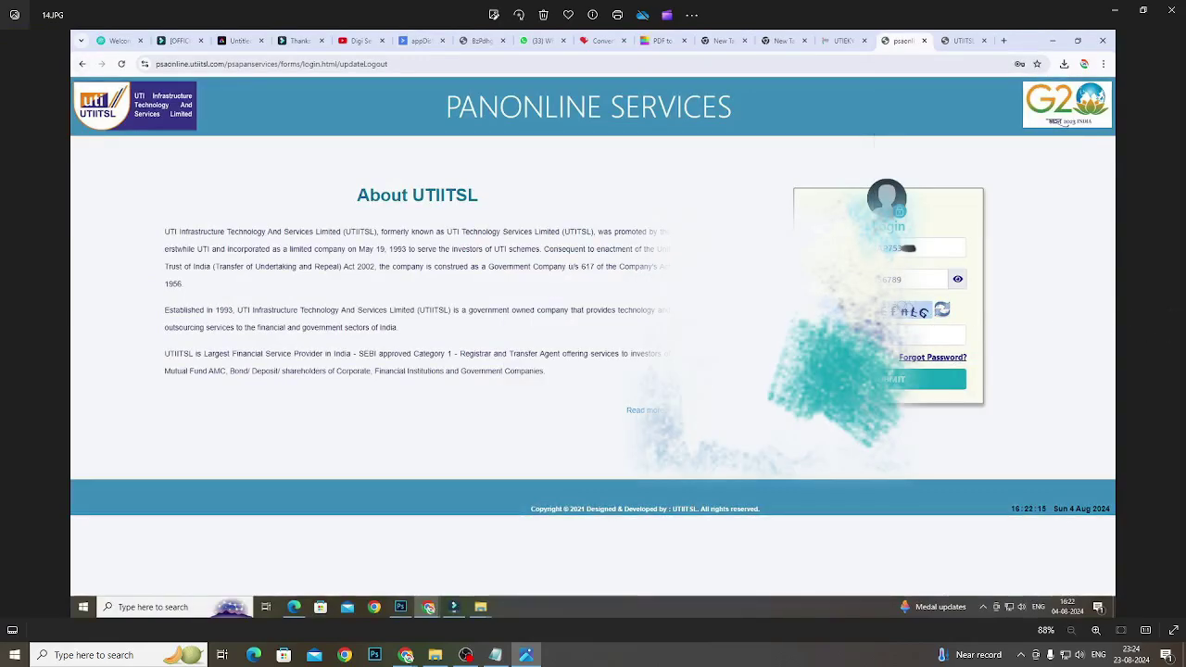
# Move from screenshot 14 past the 15.JPG OTP-sent alert to 16.JPG, the Change Profile form
pyautogui.scroll(3, 984, 291)
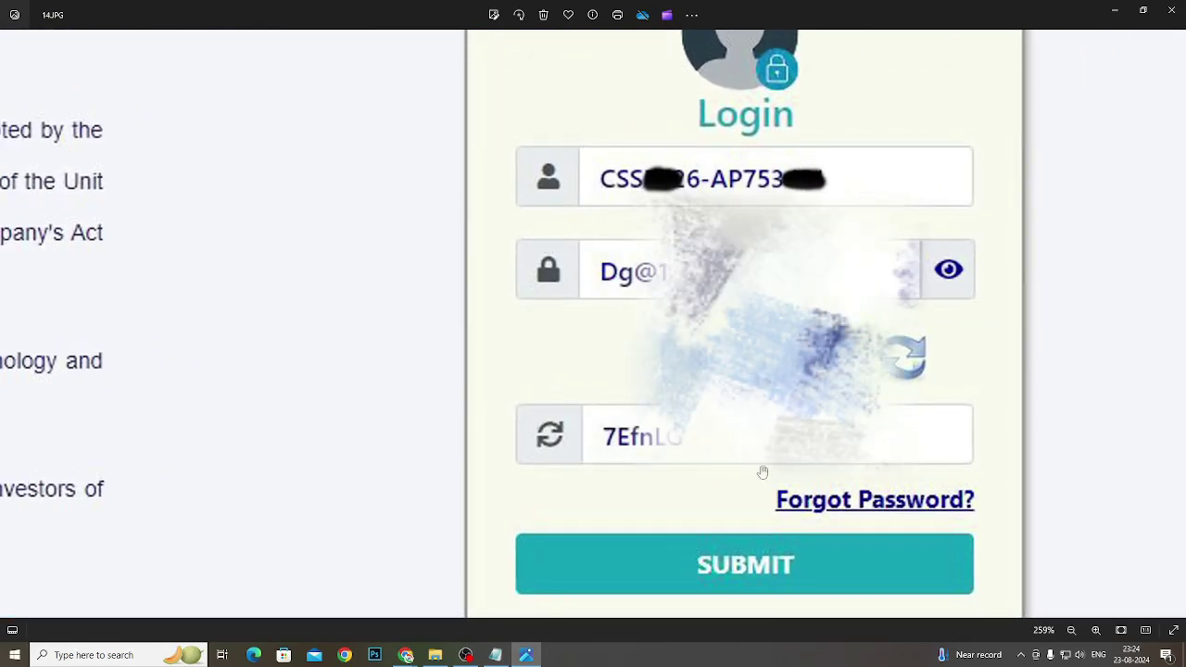
pyautogui.scroll(-3, 761, 473)
pyautogui.click(1172, 327)
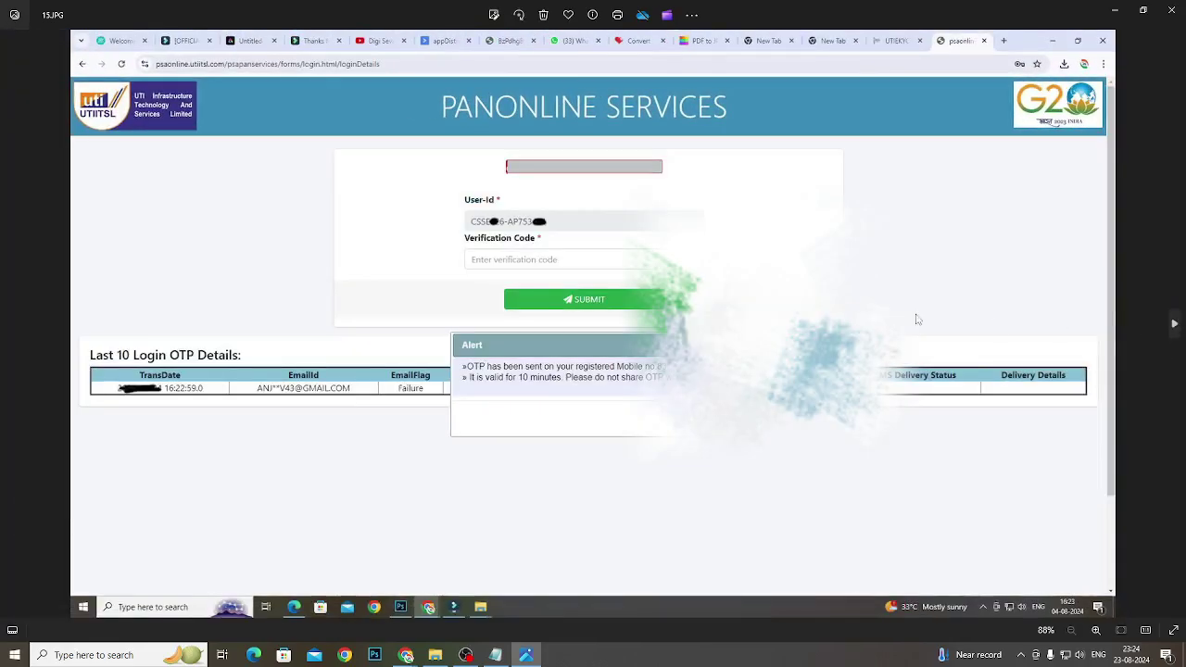
pyautogui.scroll(2, 411, 246)
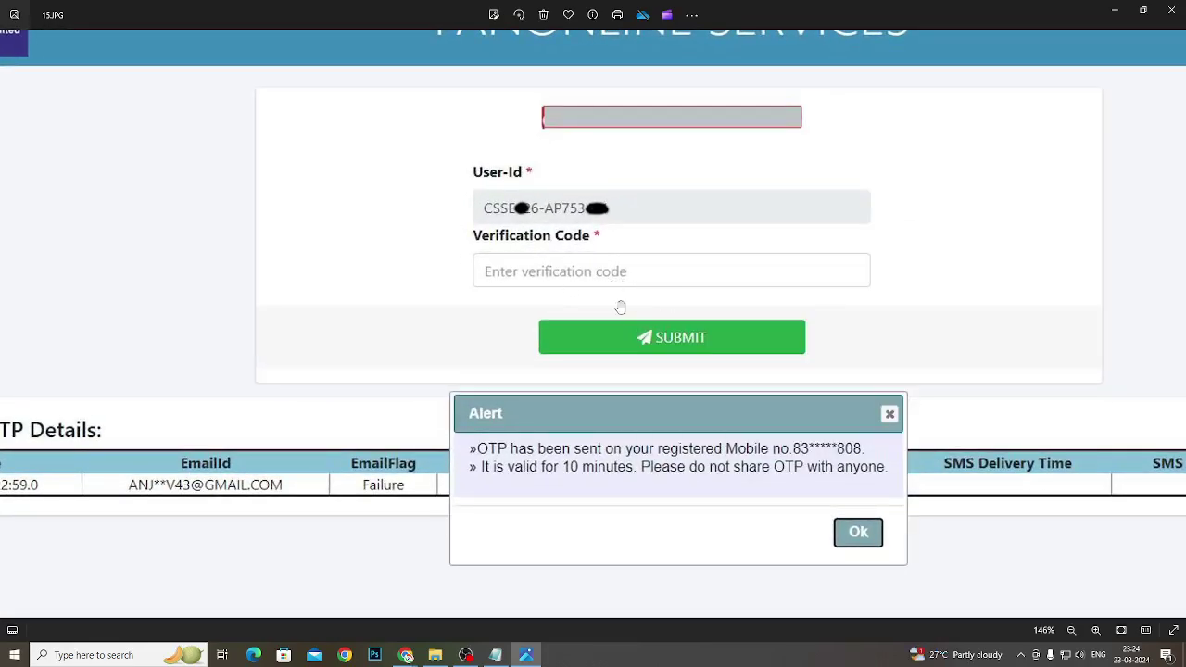
pyautogui.scroll(-2, 653, 309)
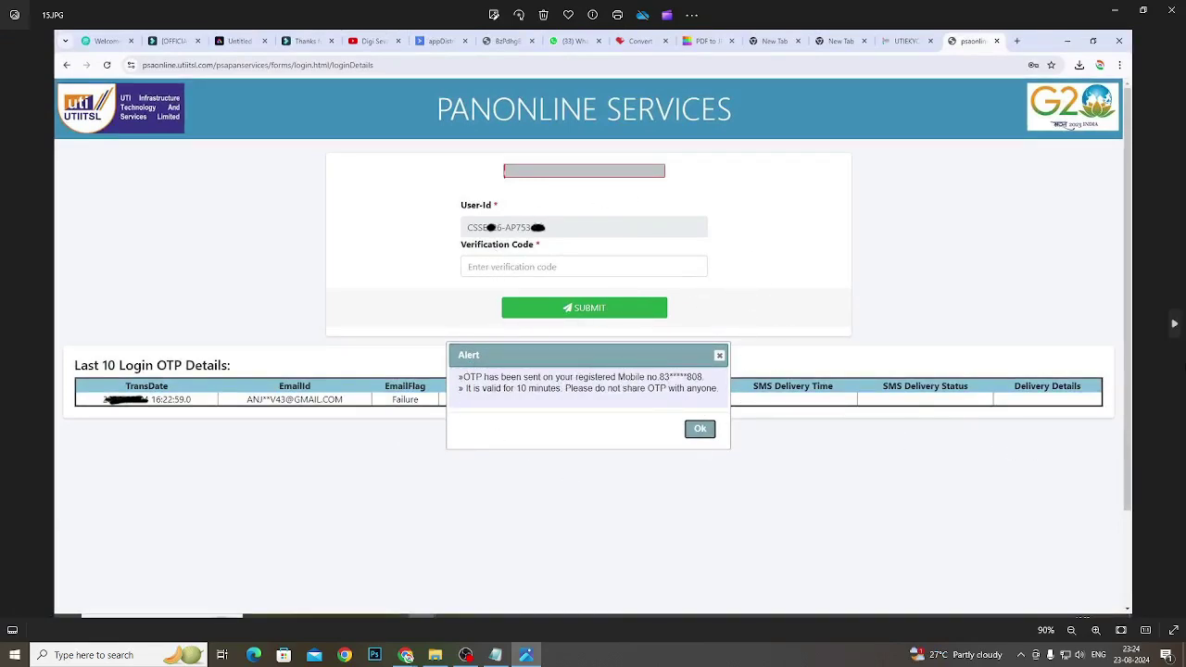
pyautogui.press('Right')
pyautogui.scroll(3, 494, 286)
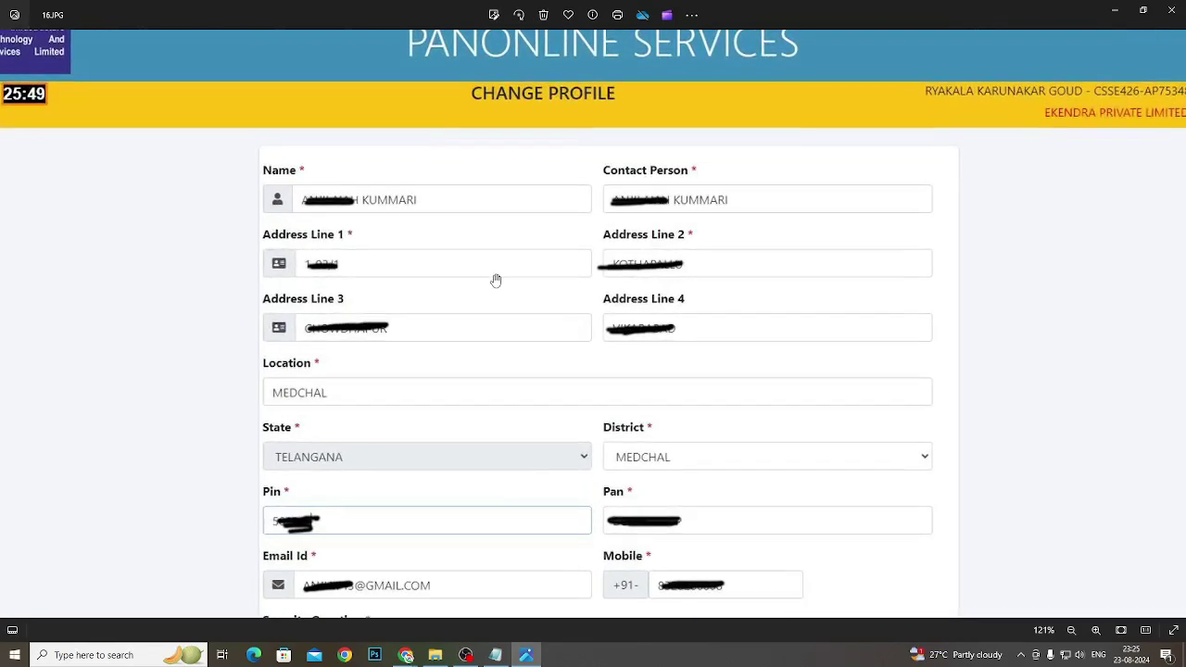
# Pan screenshot 16 down to the Security Question and document upload fields, then zoom out
pyautogui.scroll(1, 529, 381)
pyautogui.moveTo(528, 380); pyautogui.dragTo(532, 272)
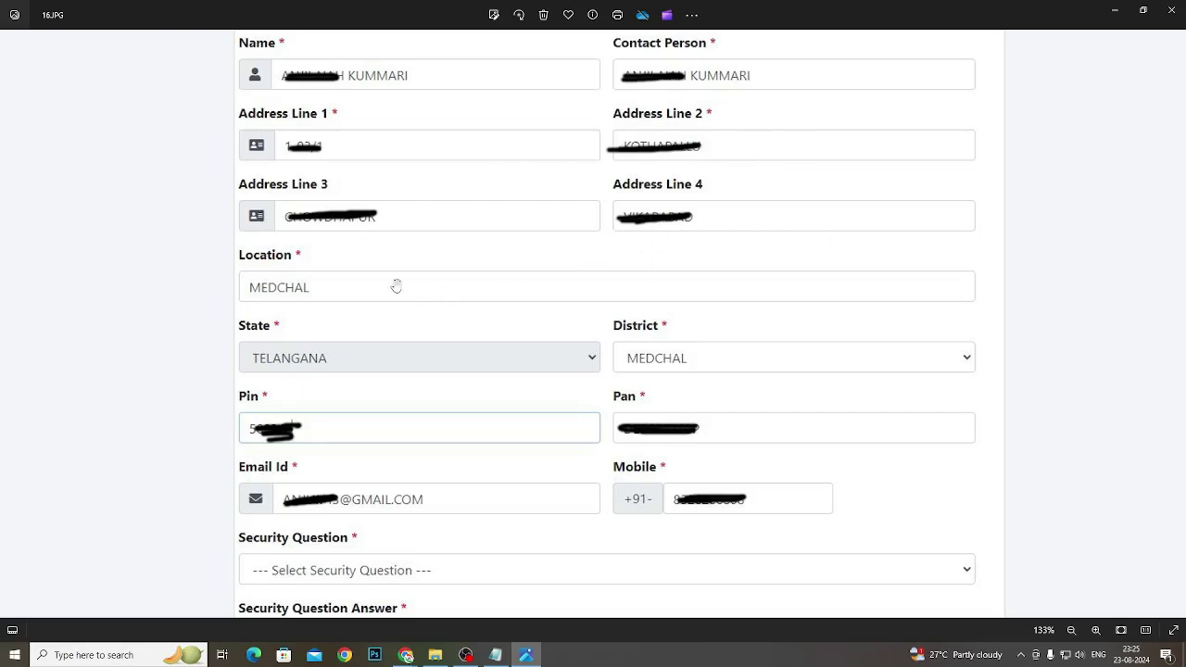
pyautogui.moveTo(362, 336); pyautogui.dragTo(377, 218)
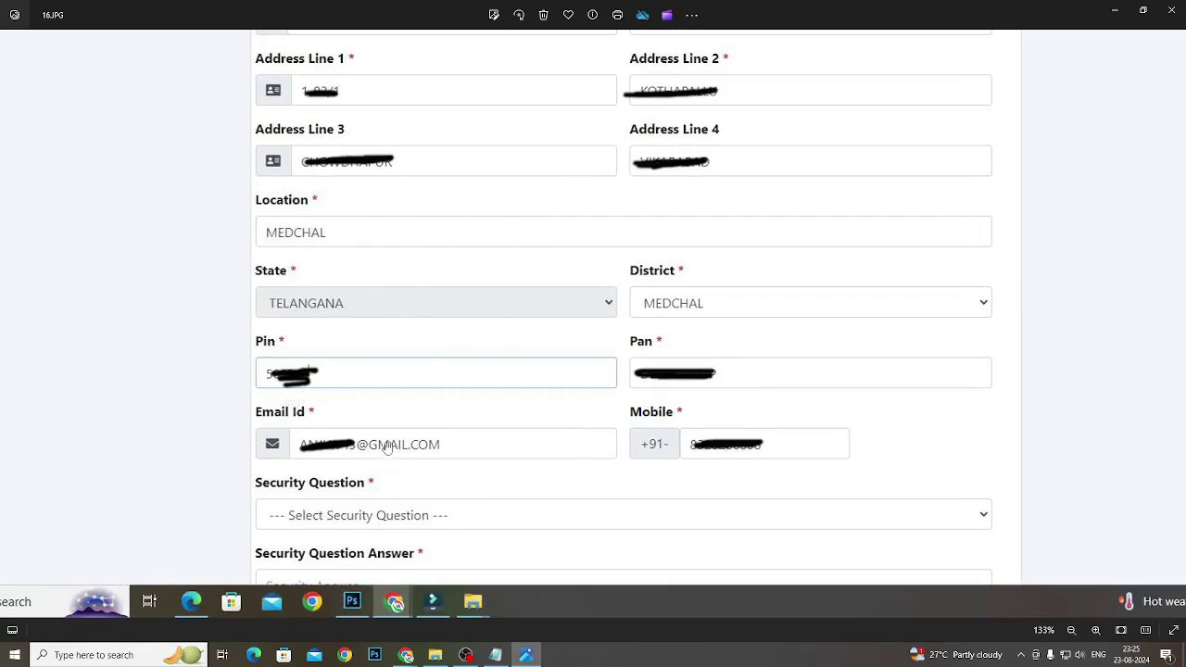
pyautogui.moveTo(455, 571); pyautogui.dragTo(463, 503)
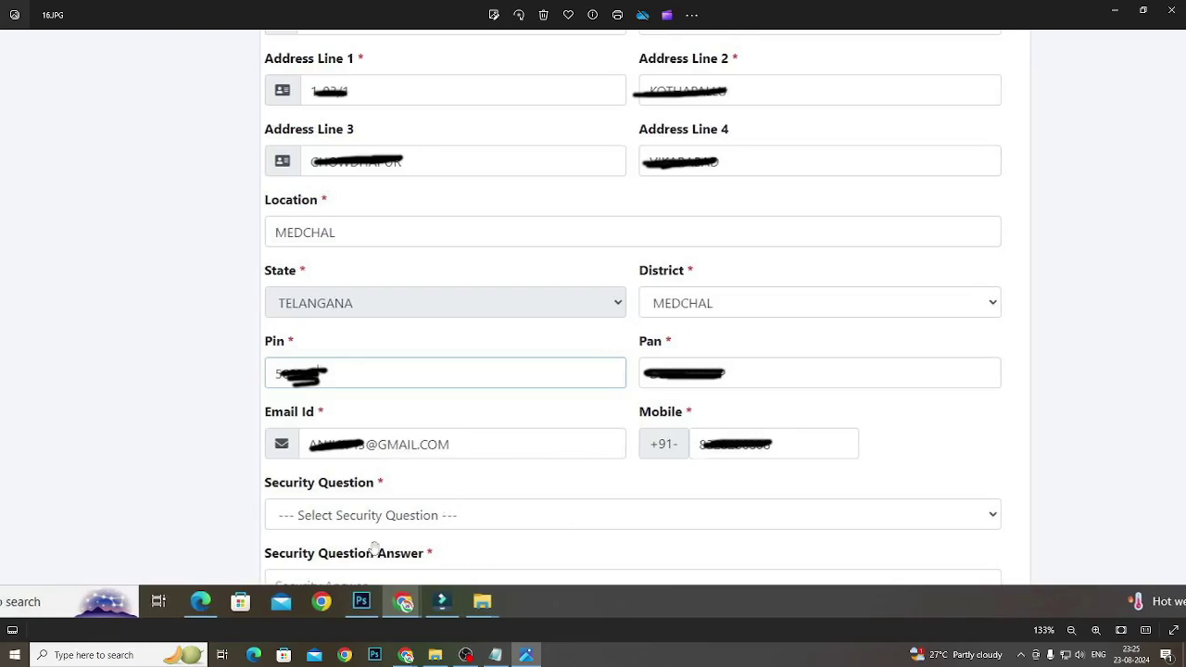
pyautogui.scroll(-2, 373, 550)
# Open screenshot 18.JPG with the security question and password filled, and zoom over it
pyautogui.click(1171, 323)
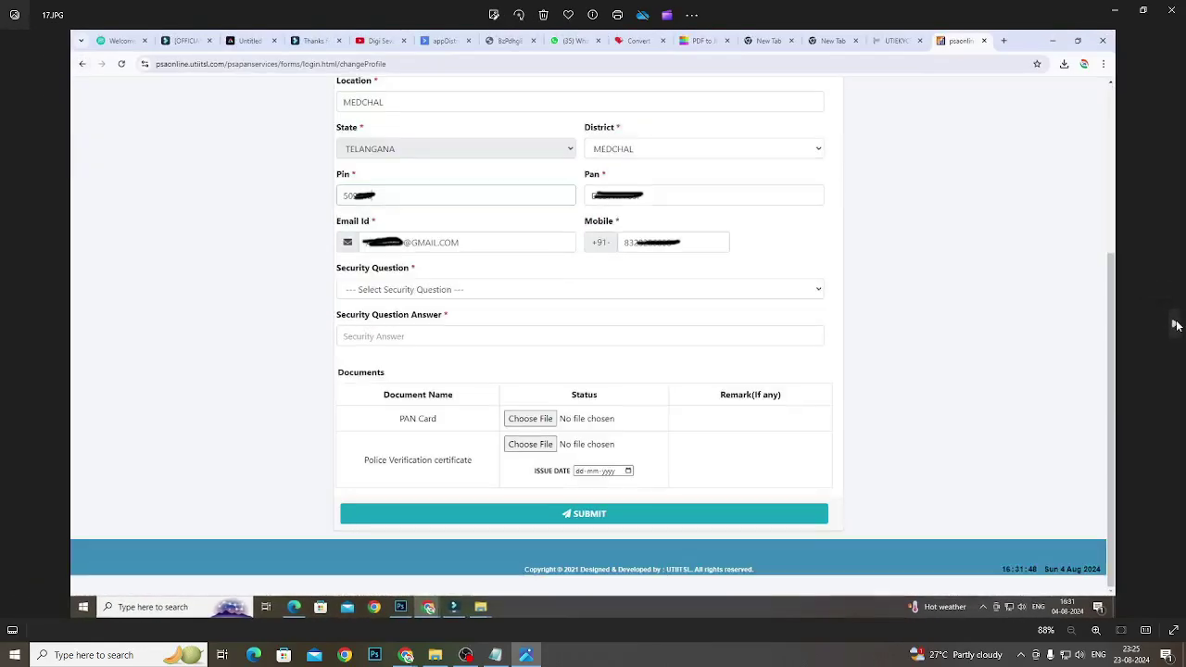
pyautogui.click(1175, 324)
pyautogui.scroll(3, 537, 375)
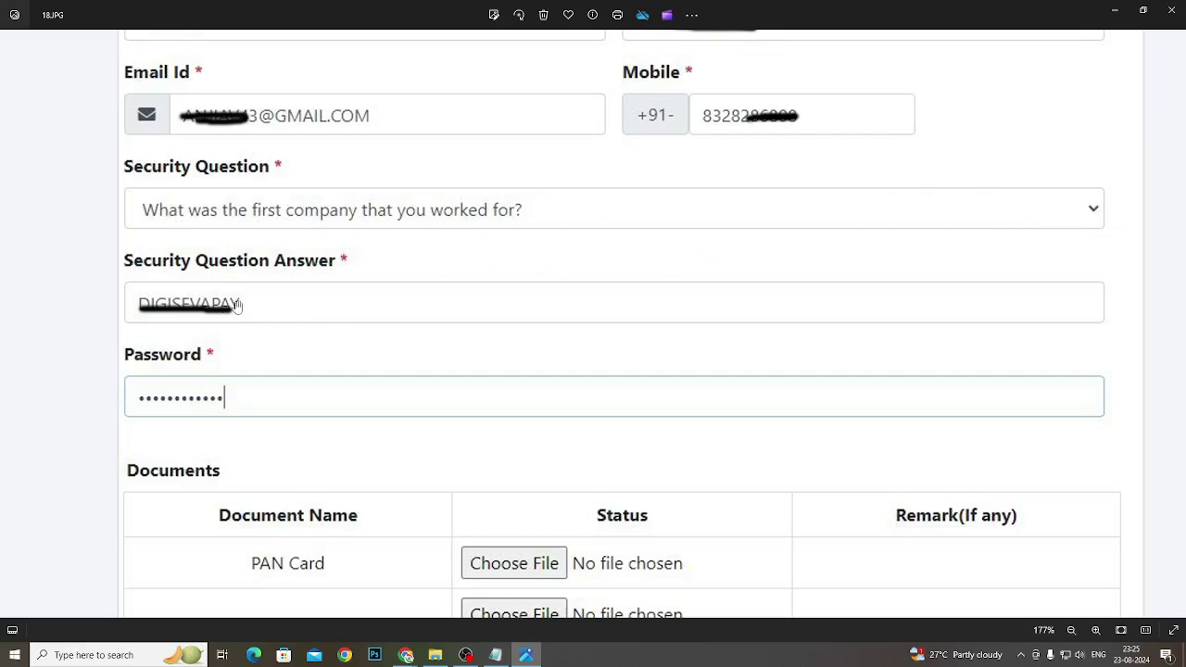
pyautogui.scroll(-3, 408, 430)
pyautogui.scroll(-1, 443, 429)
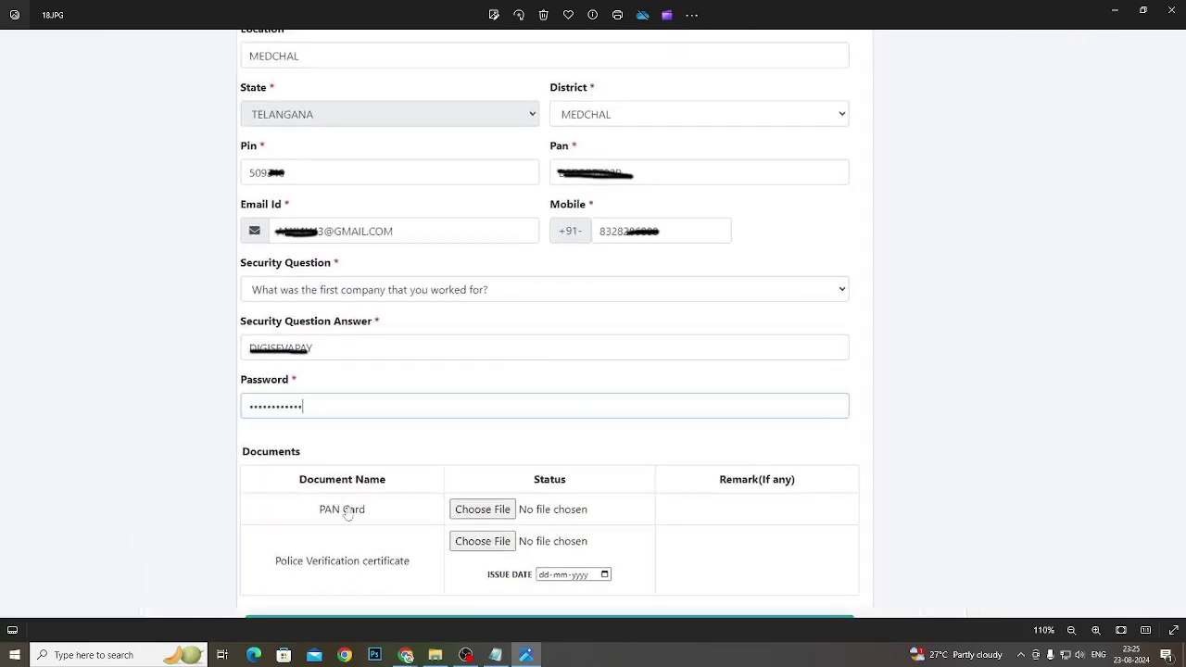
pyautogui.scroll(-1, 498, 537)
pyautogui.scroll(4, 514, 545)
# Pan down to the document rows and submit, then advance to 19.JPG's file-open dialog
pyautogui.moveTo(384, 543); pyautogui.dragTo(415, 312)
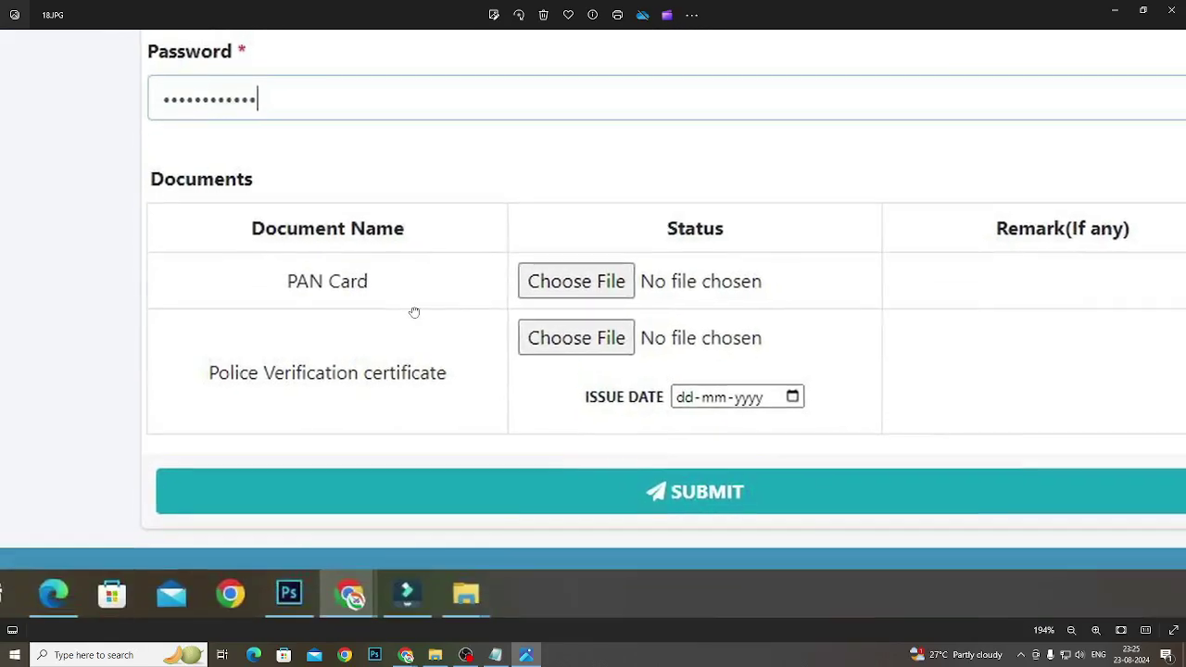
pyautogui.scroll(2, 546, 398)
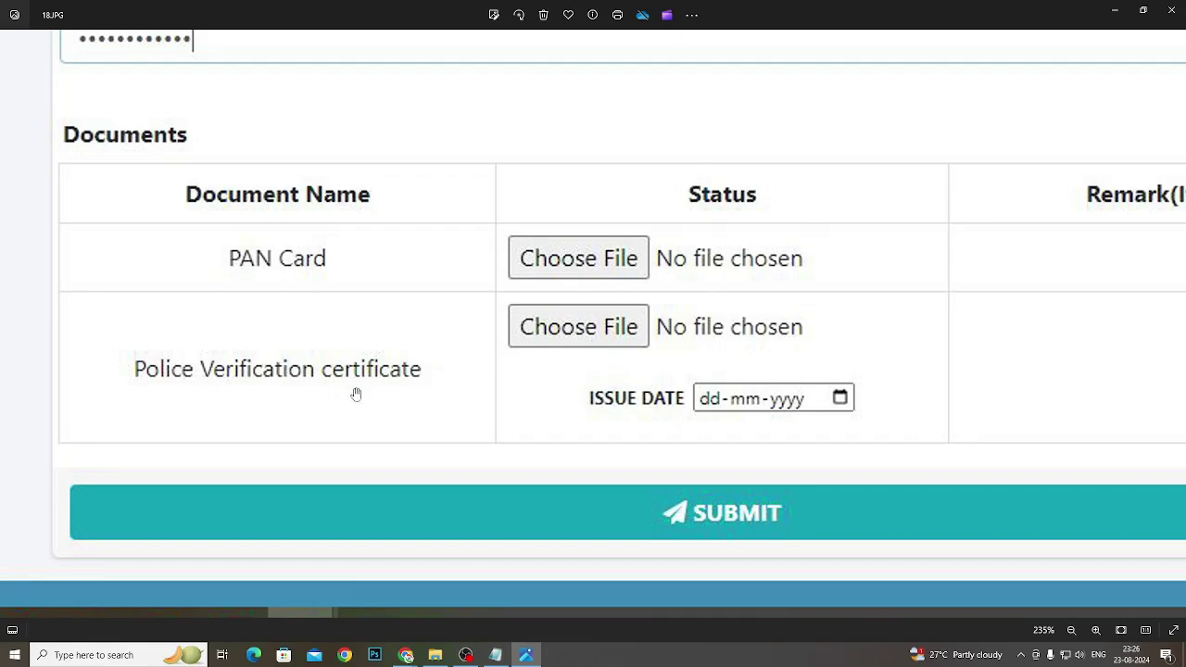
pyautogui.scroll(-2, 435, 414)
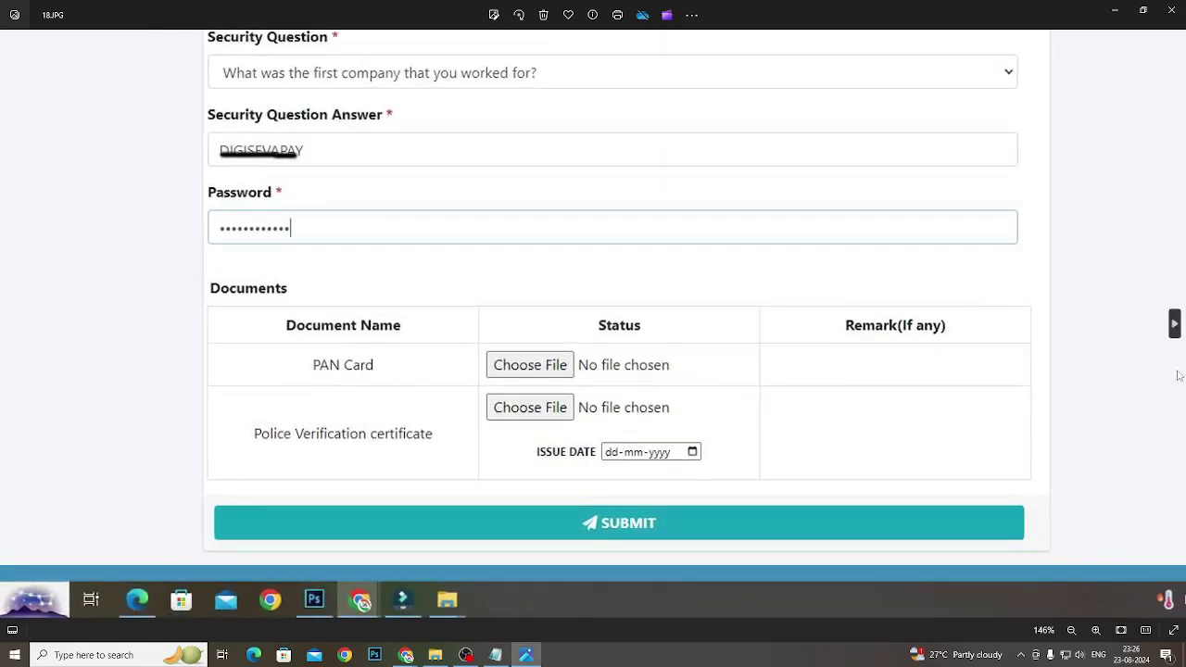
pyautogui.click(1174, 324)
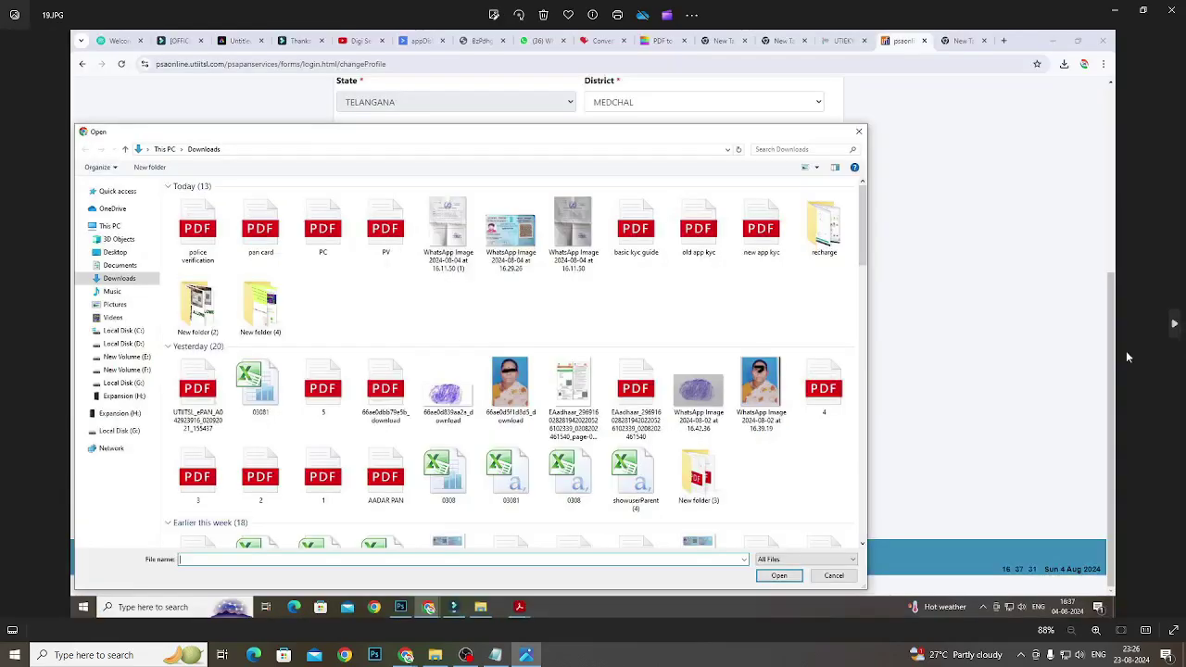
# Advance to 20.JPG showing pan card.pdf and police verification.pdf attached, zoomed on documents
pyautogui.click(1178, 351)
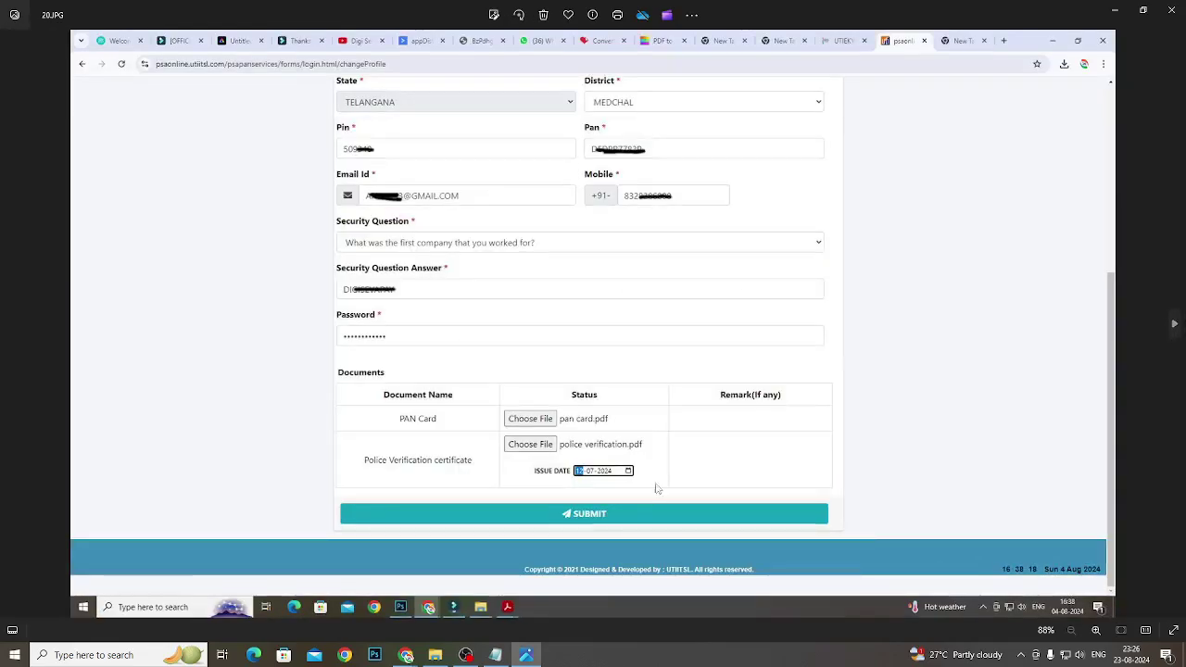
pyautogui.scroll(4, 609, 497)
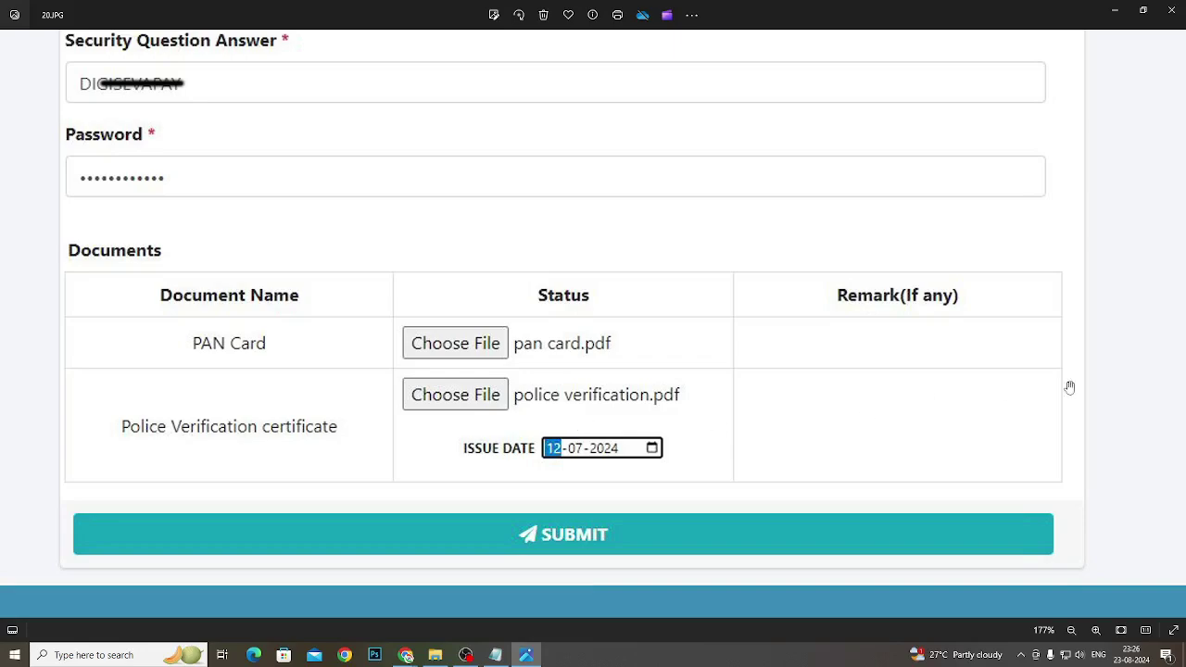
pyautogui.click(1173, 323)
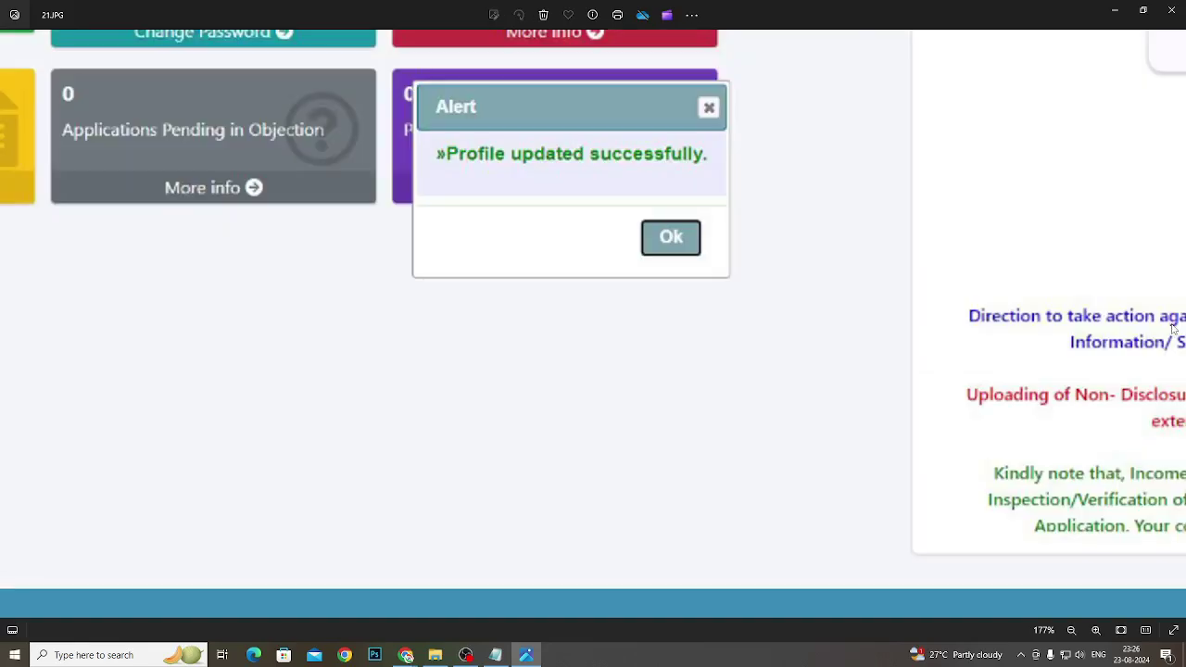
pyautogui.scroll(3, 452, 352)
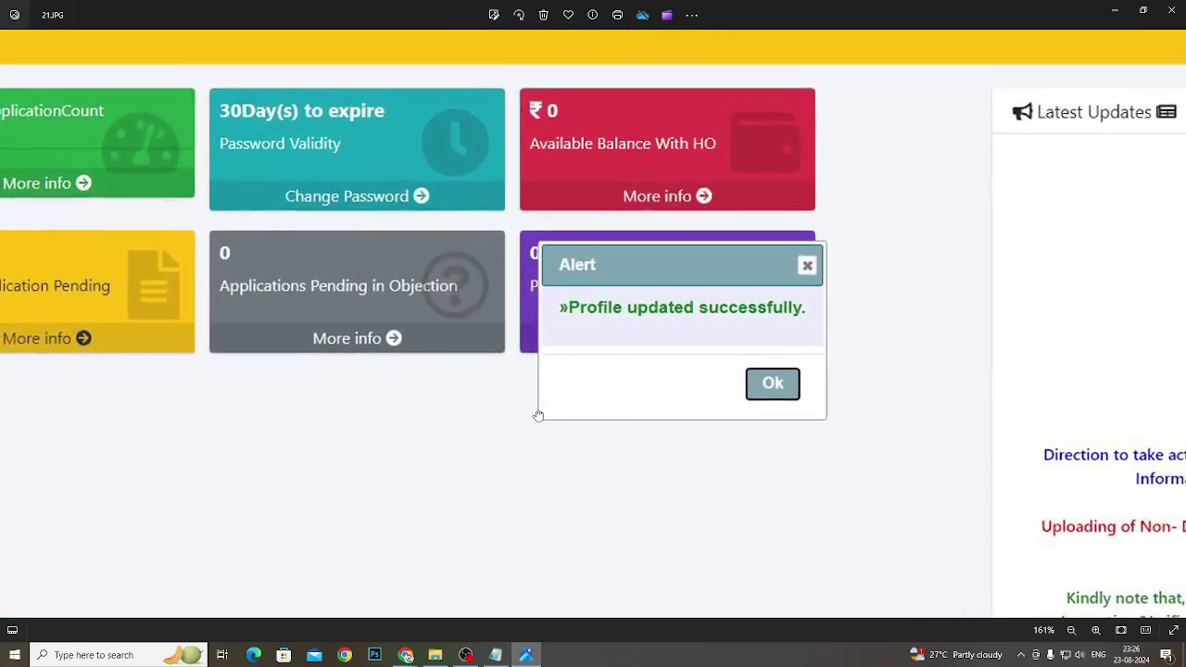
pyautogui.moveTo(452, 352); pyautogui.dragTo(716, 350)
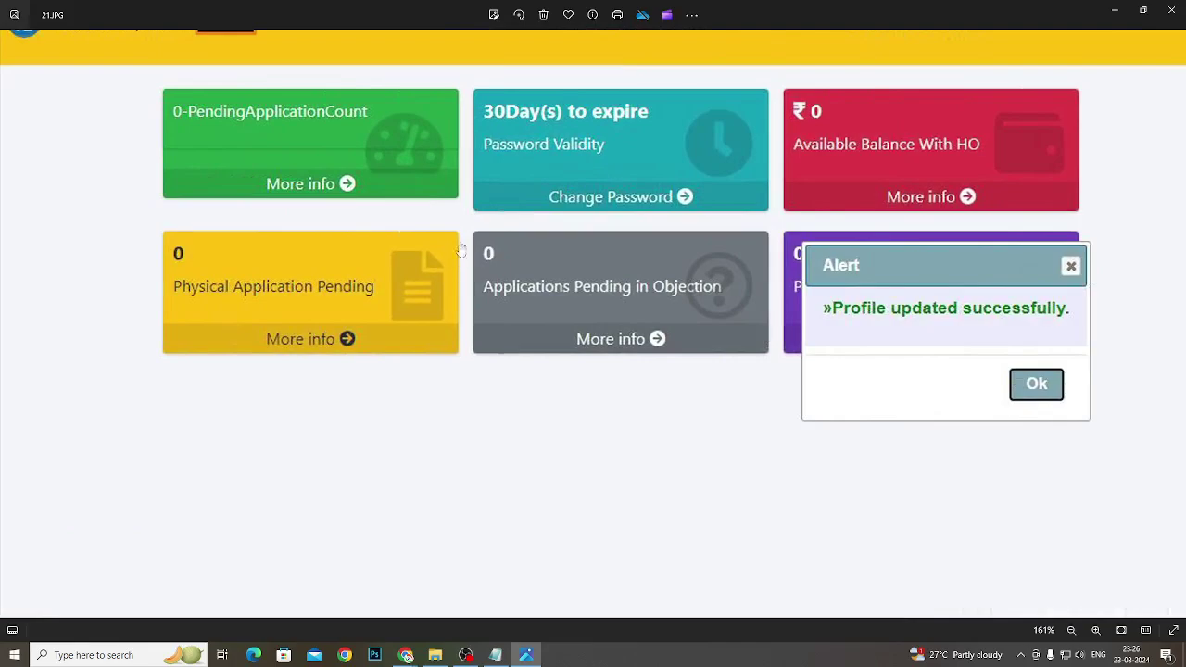
pyautogui.moveTo(461, 250); pyautogui.dragTo(417, 495)
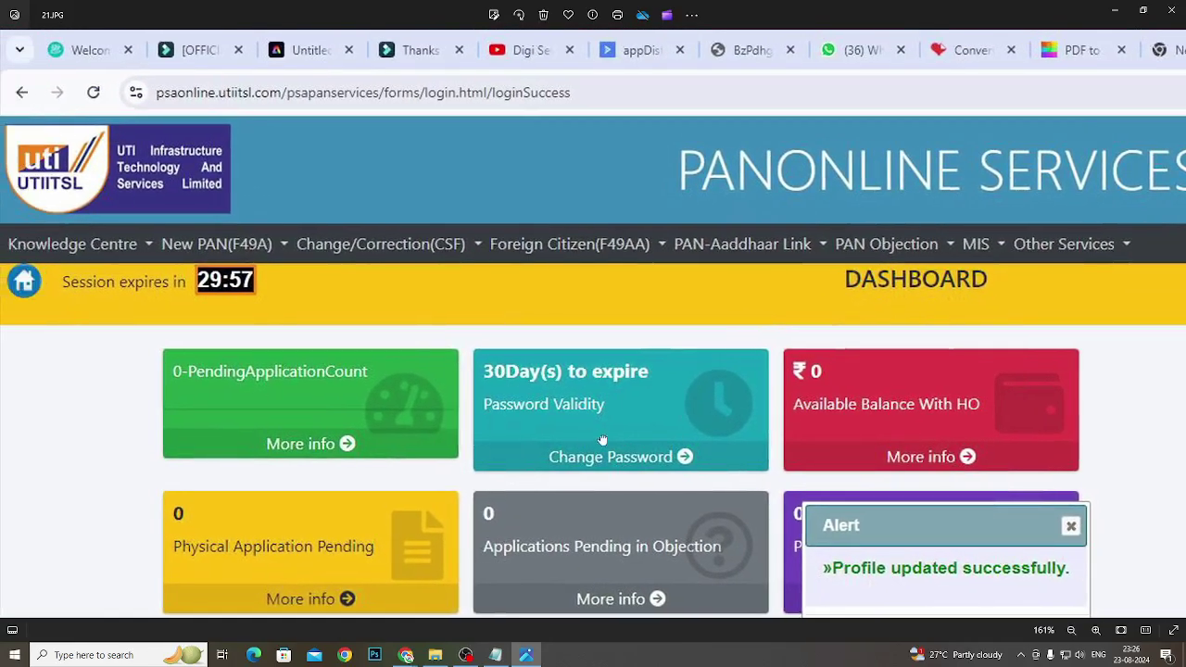
pyautogui.scroll(3, 369, 343)
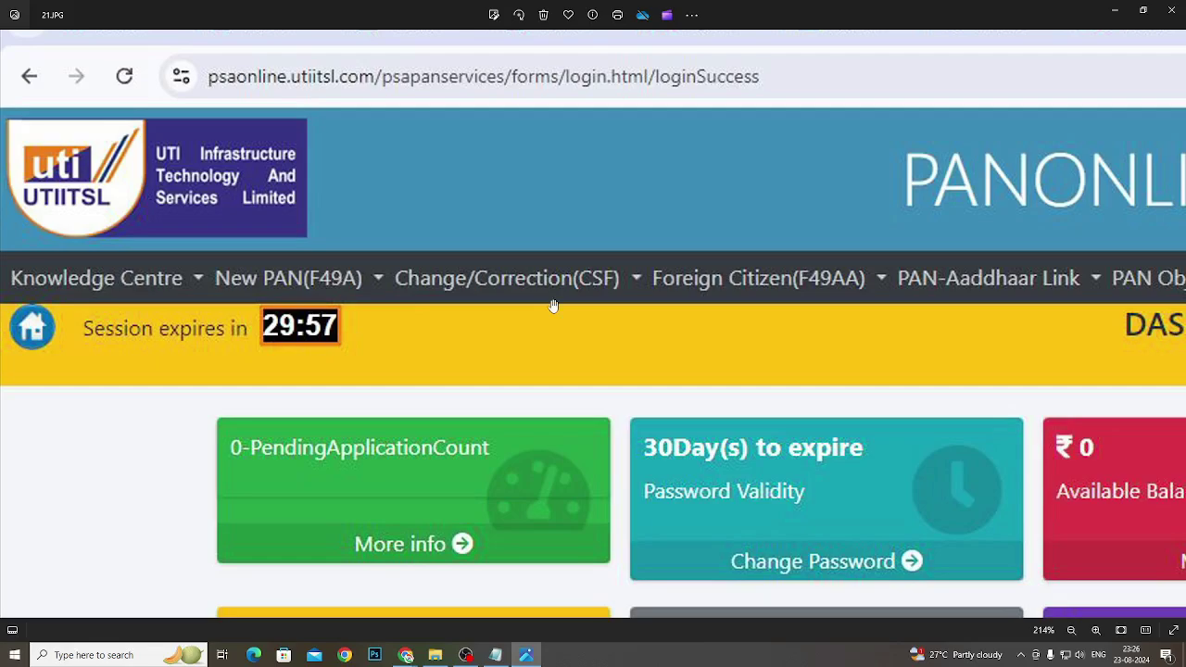
pyautogui.hscroll(3, 593, 339)
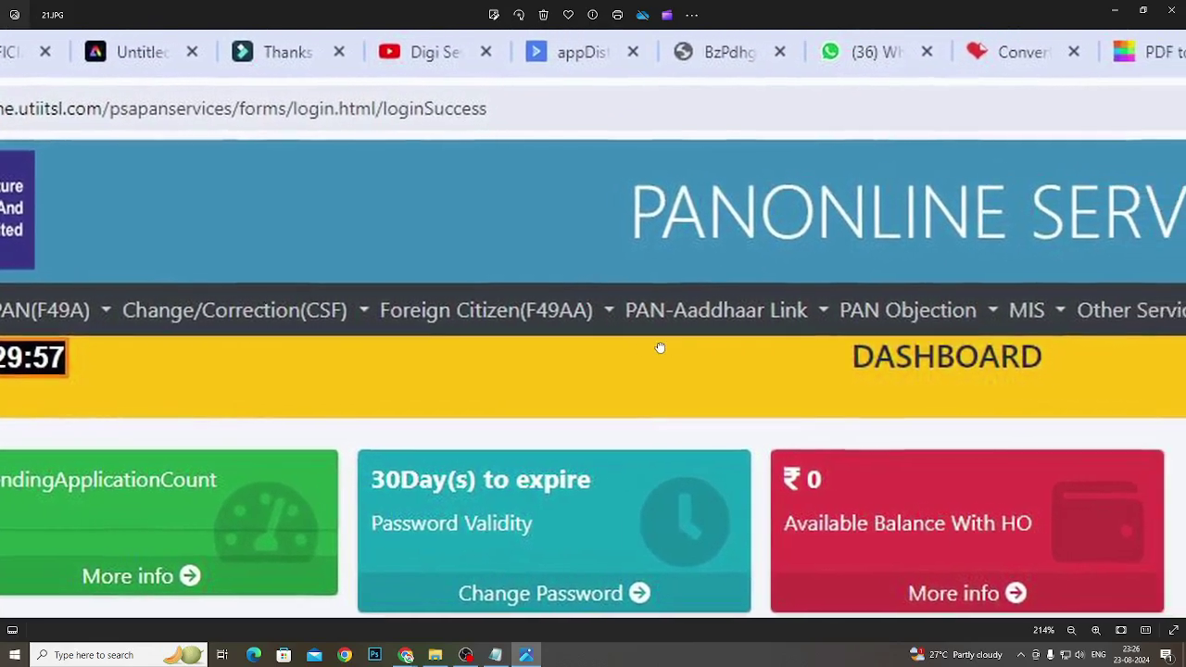
pyautogui.moveTo(660, 347); pyautogui.dragTo(593, 349)
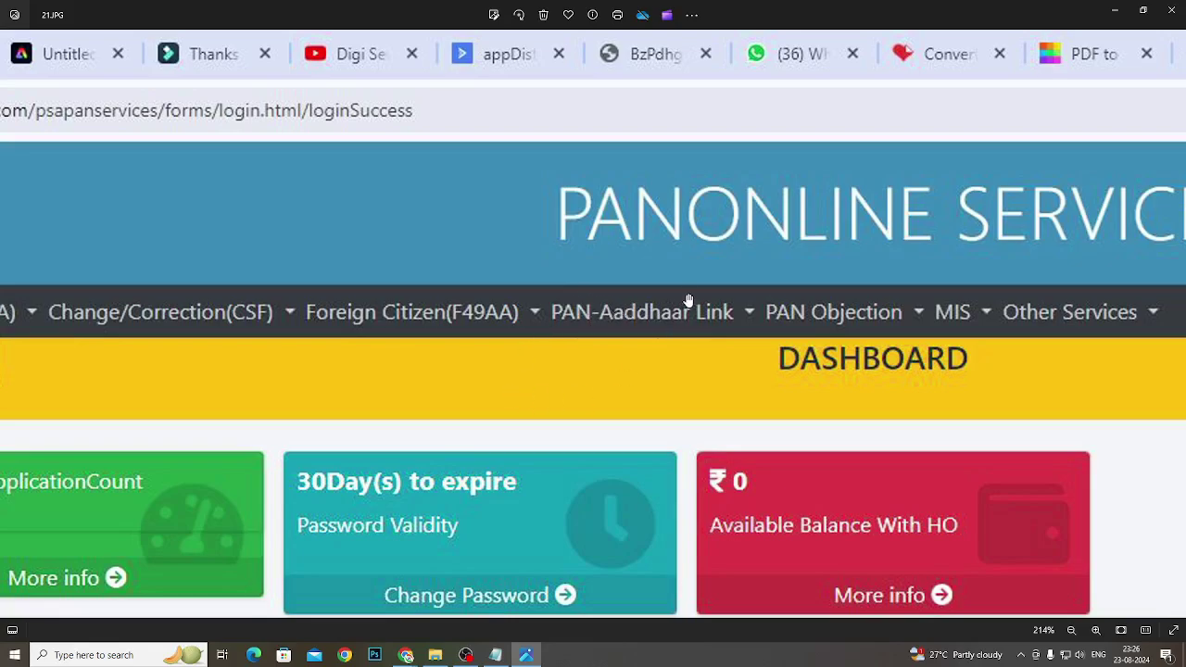
pyautogui.scroll(-2, 734, 331)
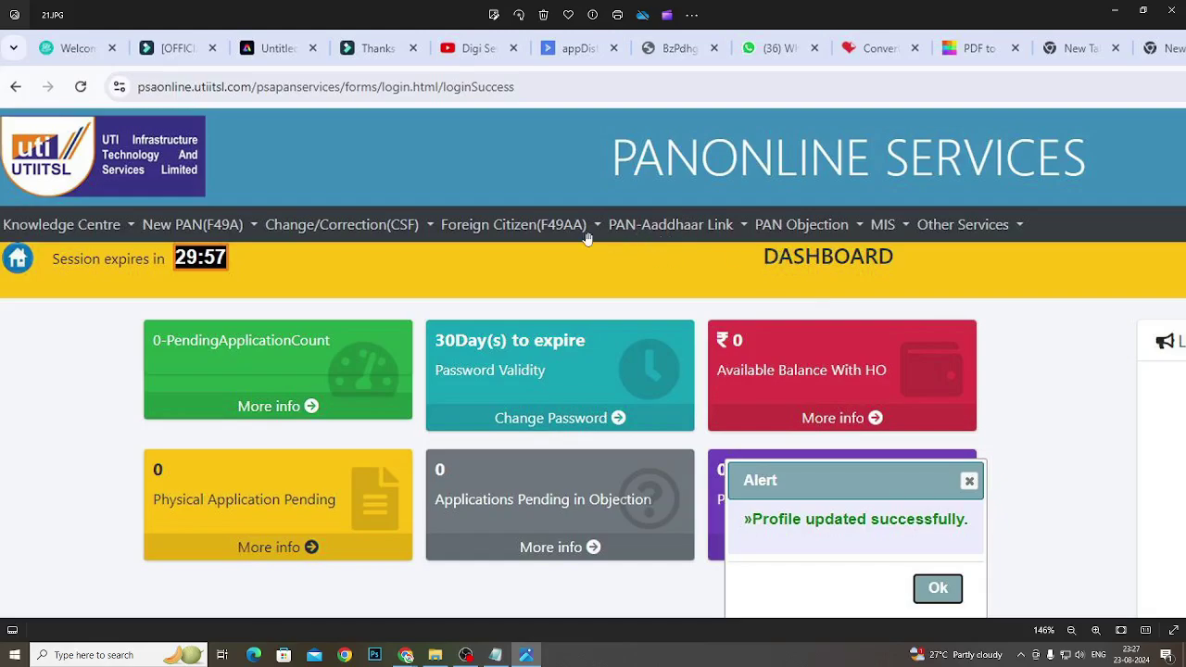
pyautogui.scroll(4, 176, 245)
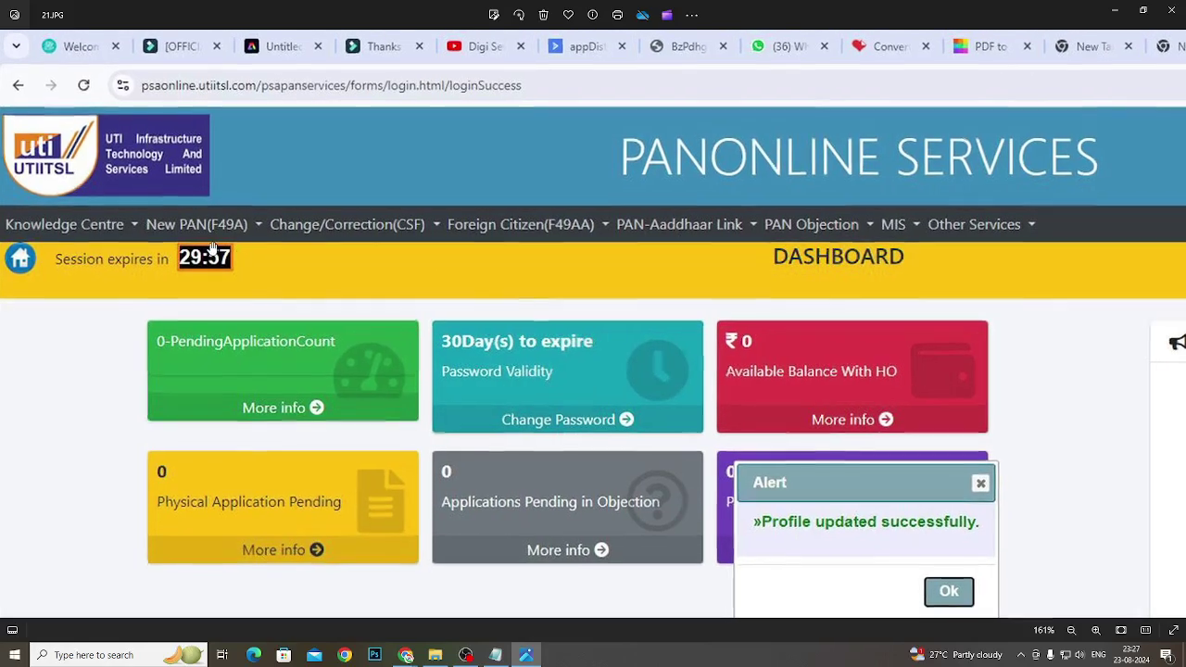
pyautogui.scroll(-1, 158, 232)
pyautogui.scroll(1, 192, 158)
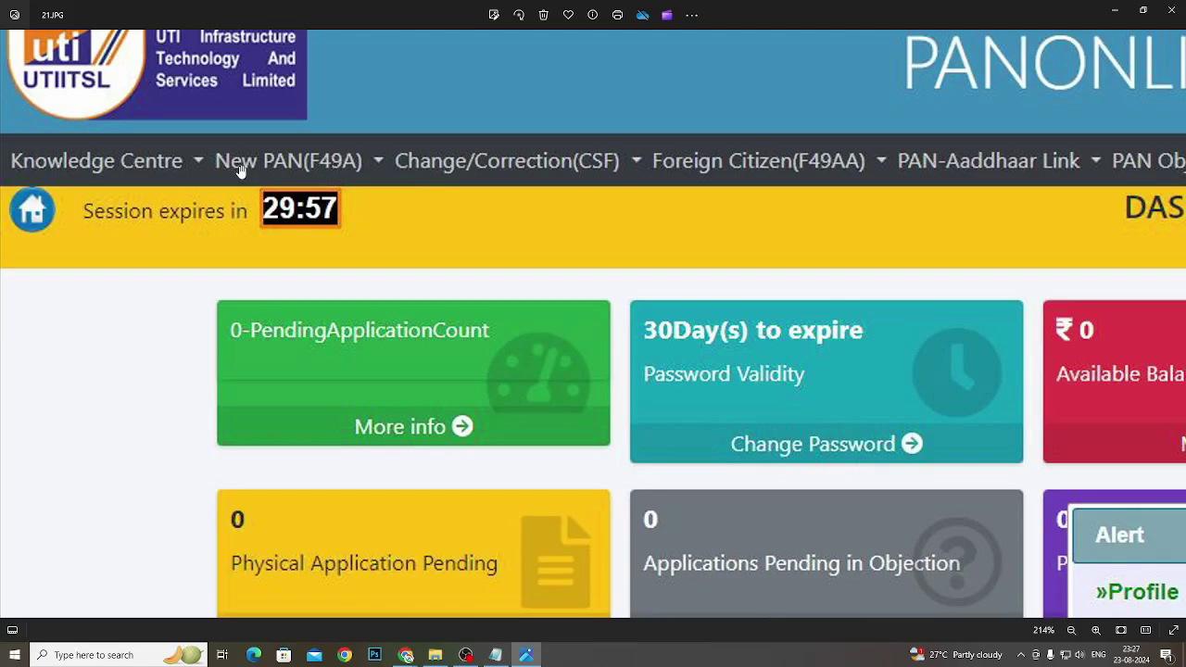
pyautogui.scroll(-5, 389, 224)
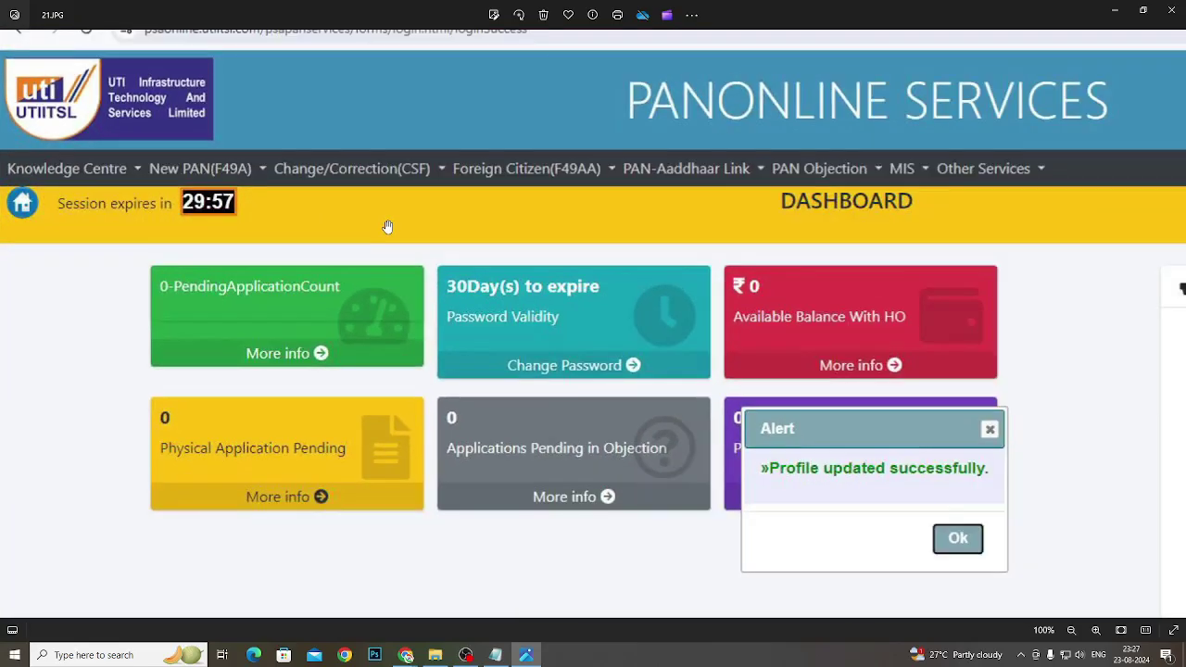
pyautogui.scroll(3, 383, 306)
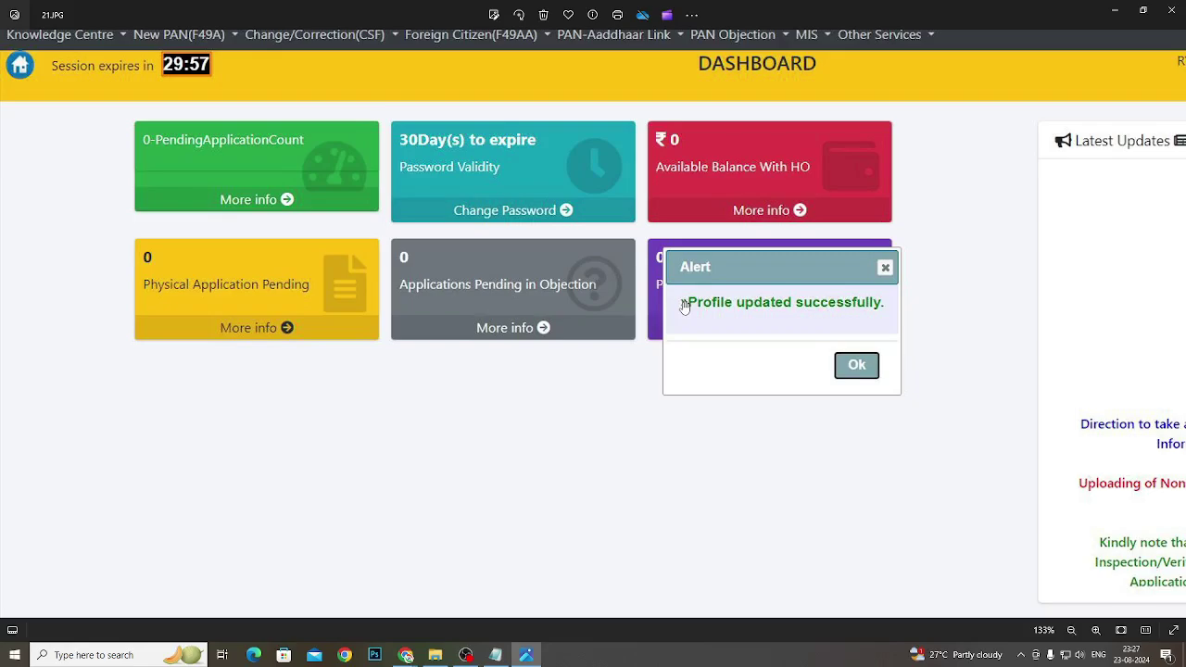
pyautogui.scroll(-2, 683, 307)
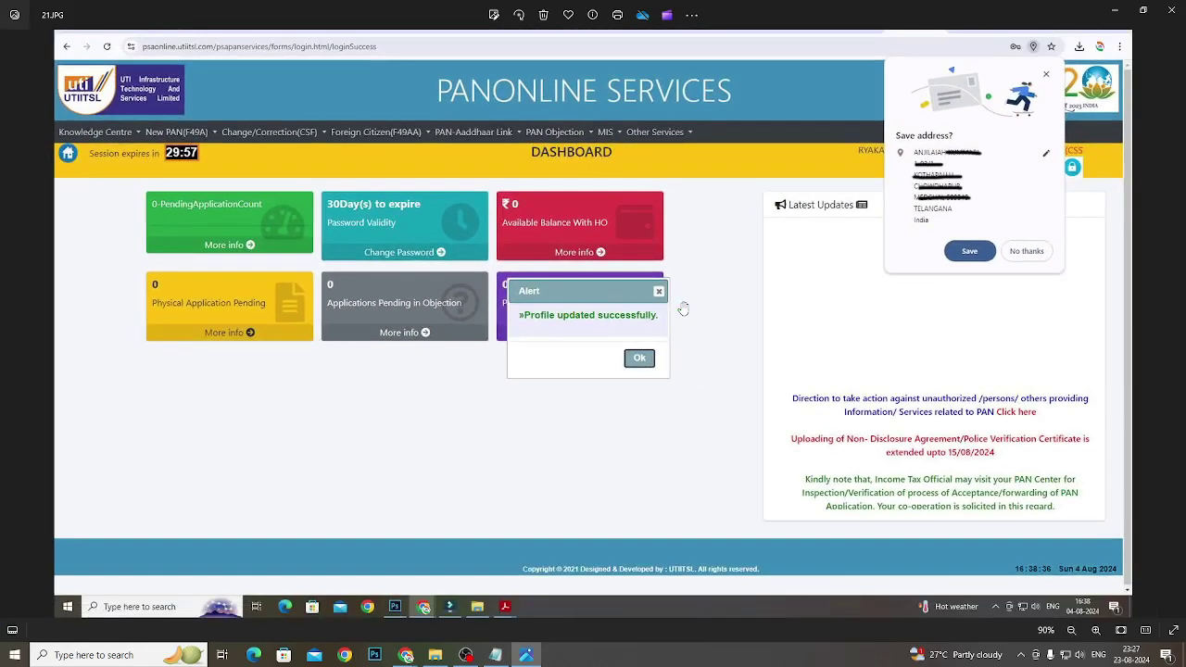